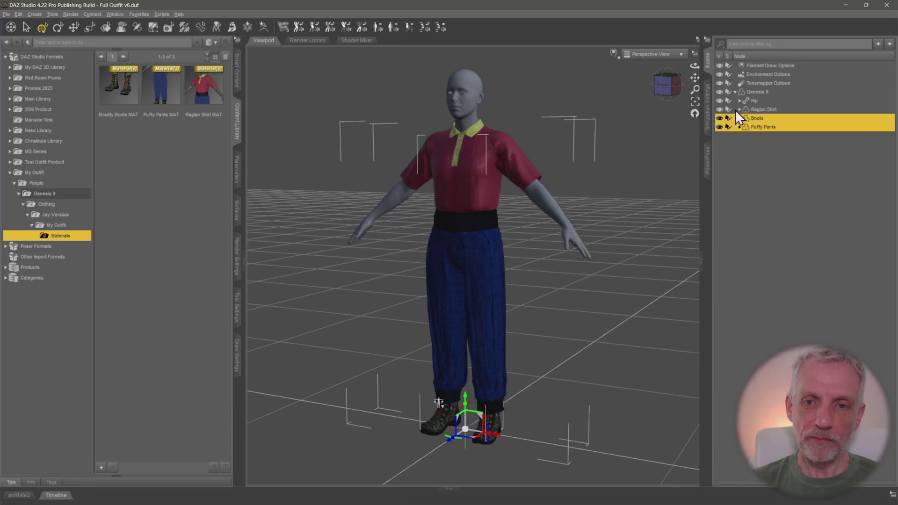
Select only the Raglan Shirt in the Scene pane, dropping the Boots and Puffy Pants from the selection
{"action": "left_click", "coordinate": [759, 162]}
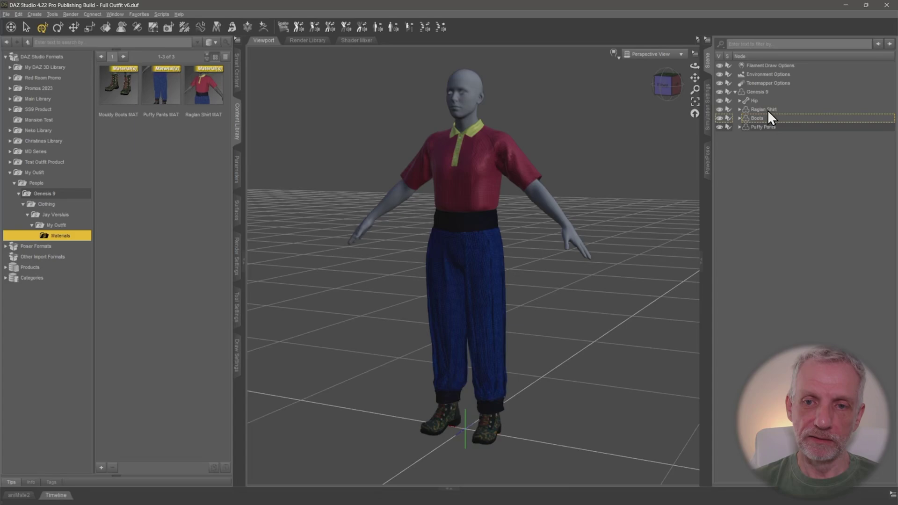
{"action": "left_click", "coordinate": [768, 111]}
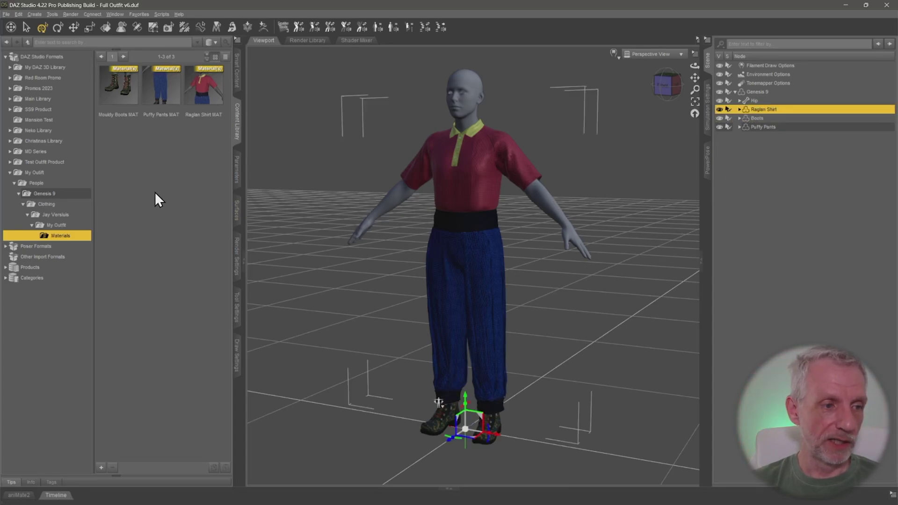
Open the empty My Outfit library folder and check its add-asset preset list without saving
{"action": "left_click", "coordinate": [64, 226]}
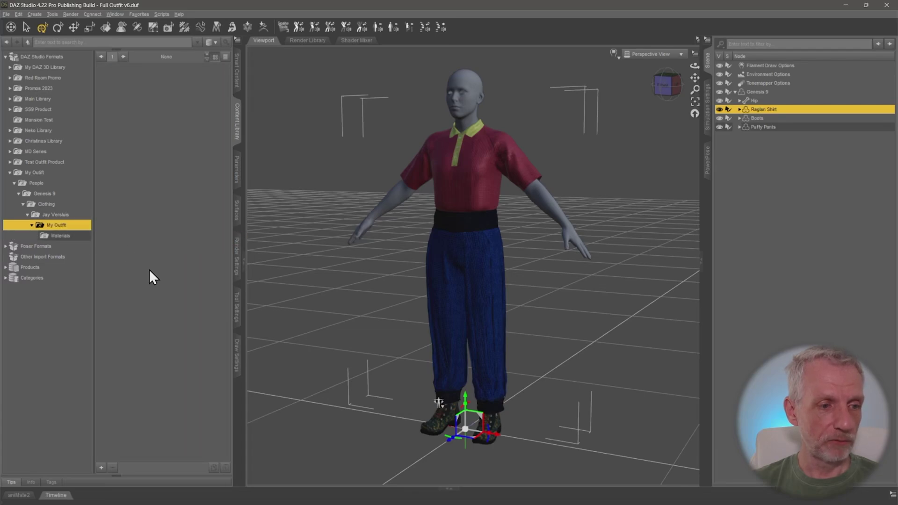
{"action": "left_click", "coordinate": [101, 467]}
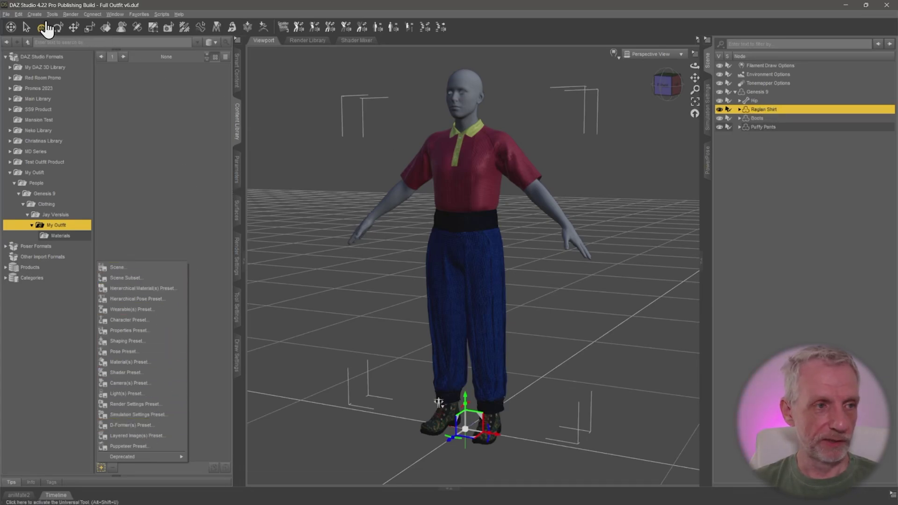
{"action": "left_click", "coordinate": [349, 138]}
Frame the figure's upper body and reselect the Raglan Shirt
{"action": "scroll", "coordinate": [353, 147], "scroll_direction": "up", "scroll_amount": 6}
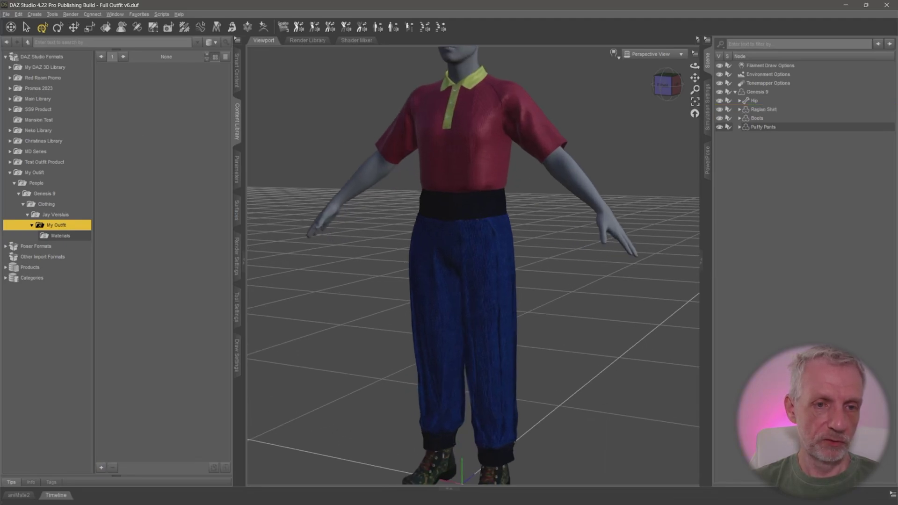
{"action": "left_click_drag", "start_coordinate": [368, 145], "coordinate": [541, 131], "text": "alt"}
{"action": "left_click", "coordinate": [775, 110]}
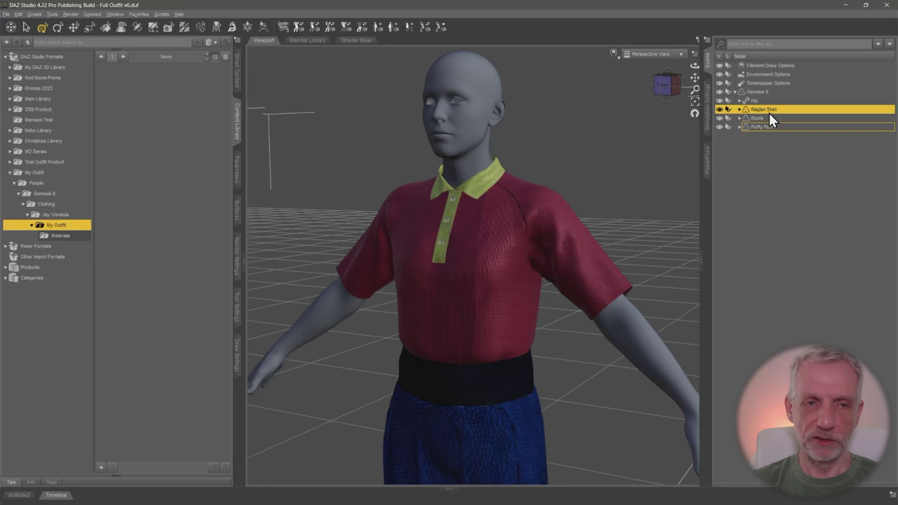
Bring up the File > Save As > Support Asset submenu showing Figure/Prop Assets
{"action": "left_click", "coordinate": [7, 13]}
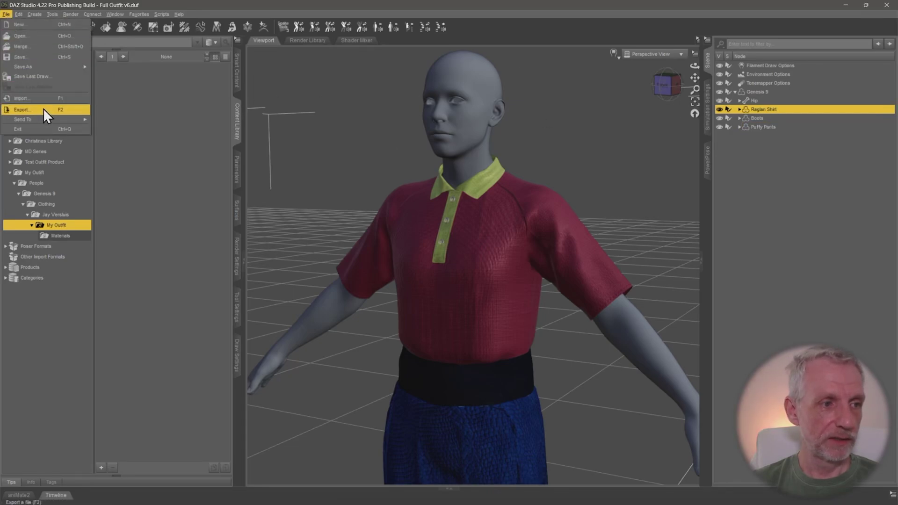
{"action": "mouse_move", "coordinate": [50, 67]}
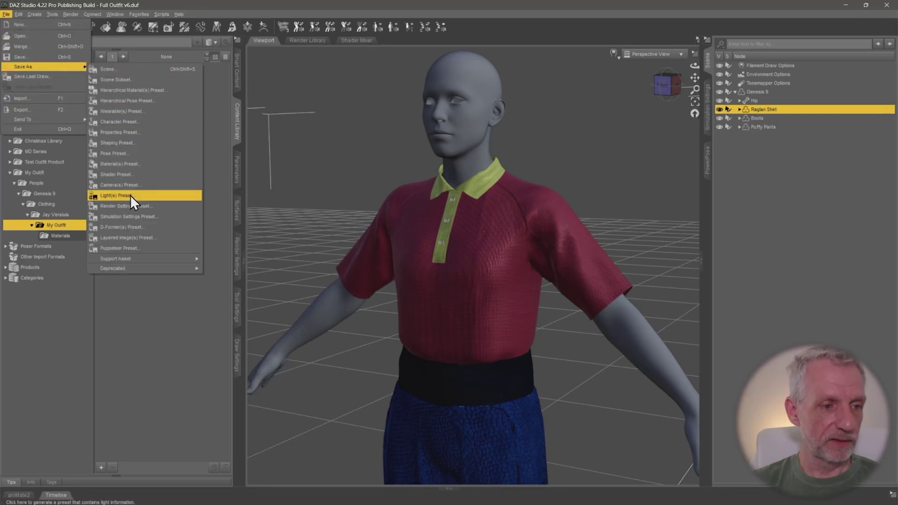
{"action": "mouse_move", "coordinate": [156, 259]}
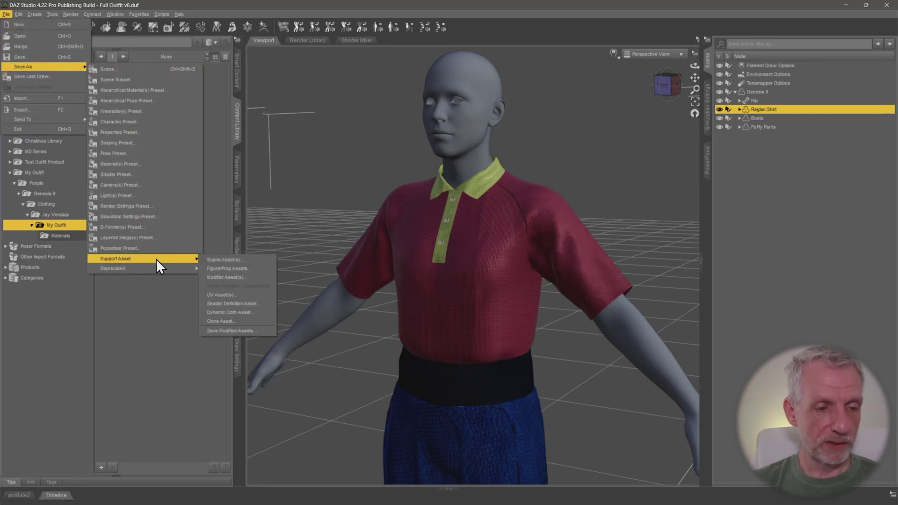
Save as Figure/Prop Assets into Desktop/My Outfit/People/Genesis 9/Clothing/vendor/My Outfit
{"action": "left_click", "coordinate": [261, 270]}
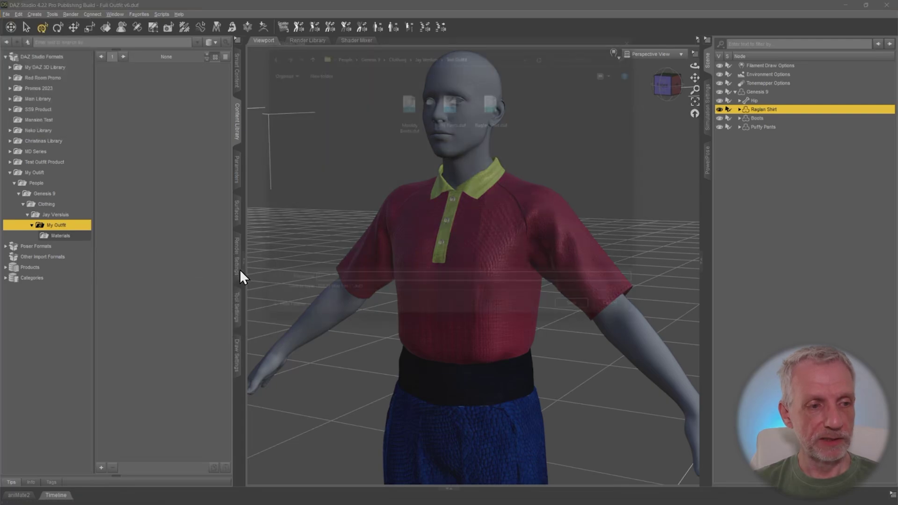
{"action": "left_click", "coordinate": [285, 211]}
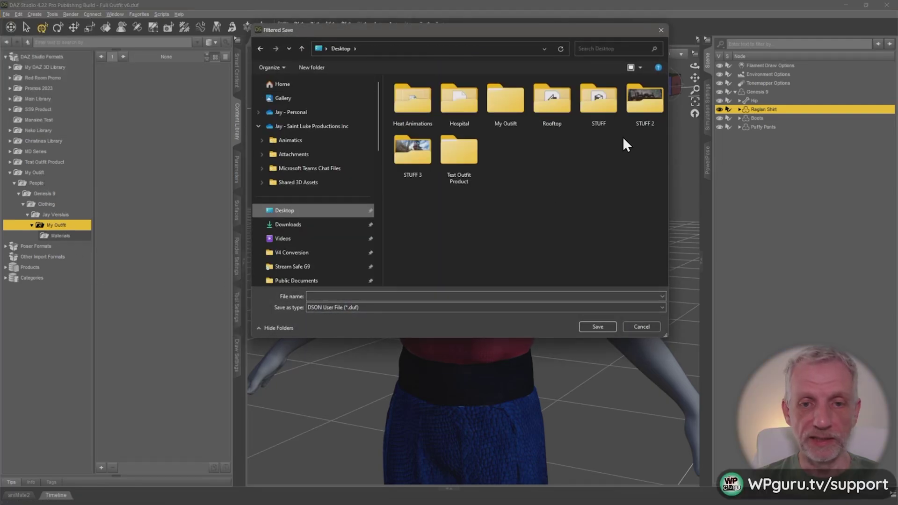
{"action": "left_click", "coordinate": [512, 108]}
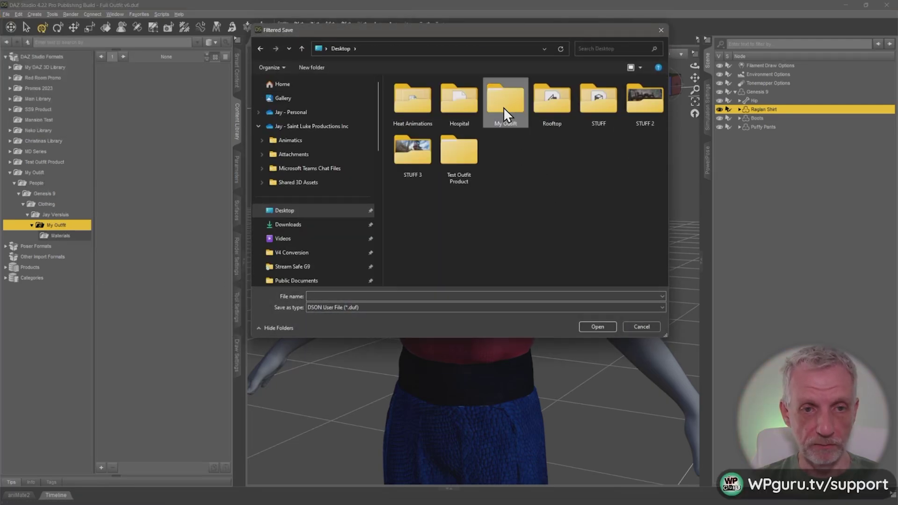
{"action": "double_click", "coordinate": [503, 107]}
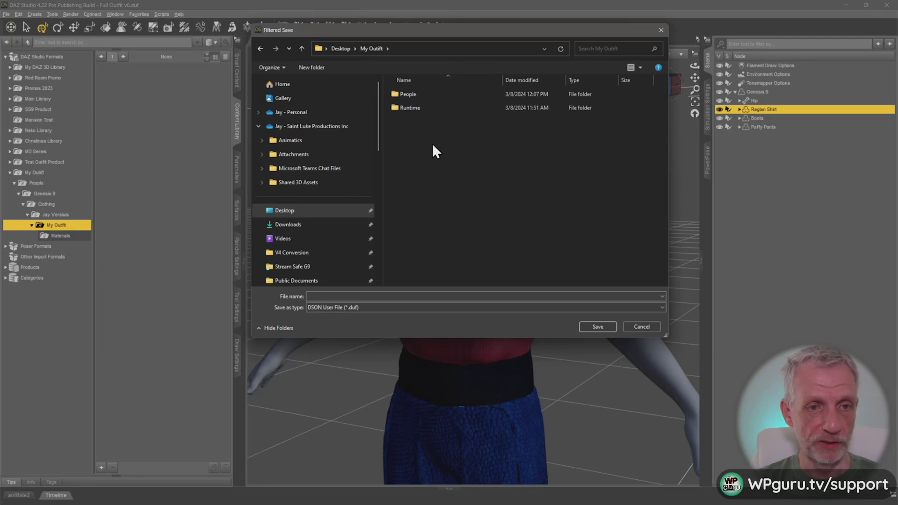
{"action": "double_click", "coordinate": [417, 95]}
{"action": "double_click", "coordinate": [427, 94]}
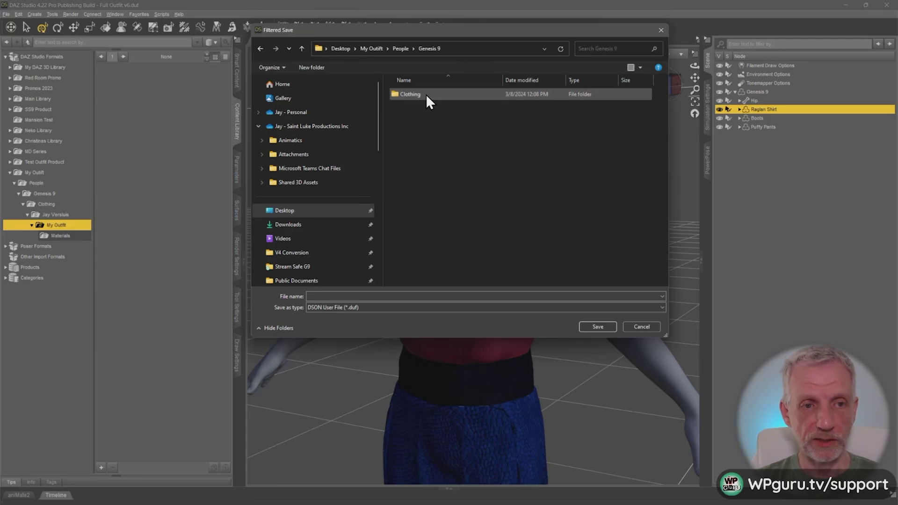
{"action": "double_click", "coordinate": [413, 94]}
{"action": "double_click", "coordinate": [427, 95]}
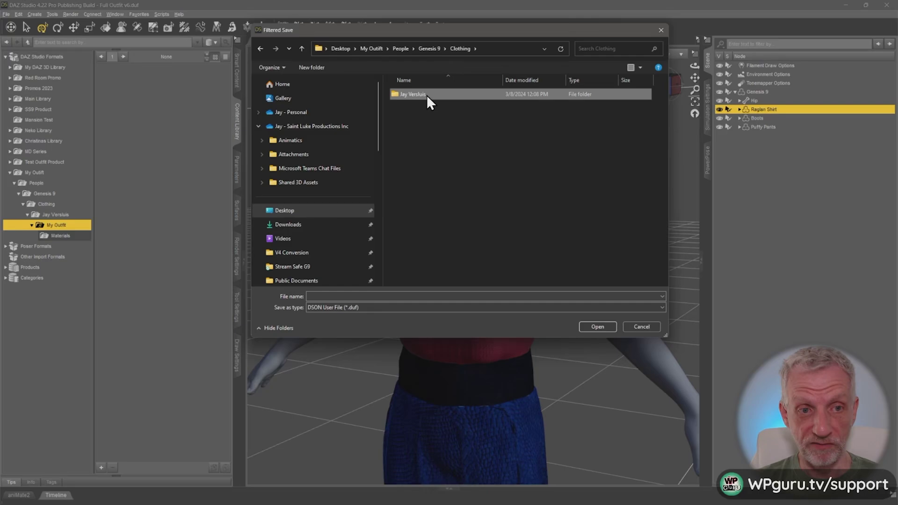
{"action": "double_click", "coordinate": [422, 95]}
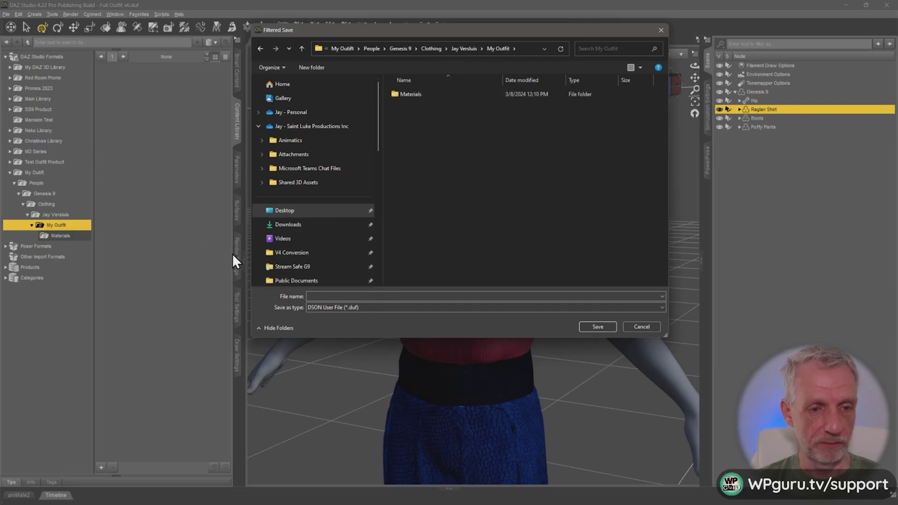
{"action": "left_click", "coordinate": [442, 296]}
Save the file as Raglan Shirt, leaving parameter definitions enabled in the save options
{"action": "type", "text": "R"}
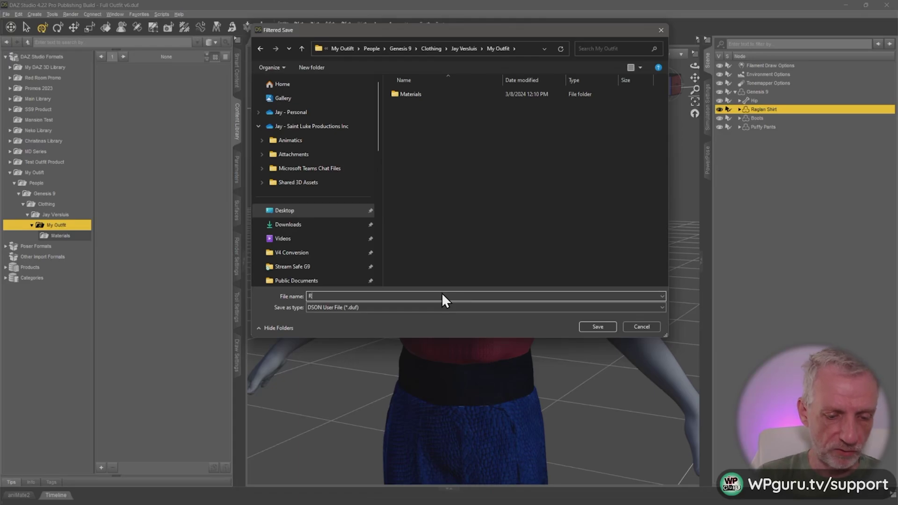
{"action": "type", "text": "aglan Shirt"}
{"action": "key", "text": "Return"}
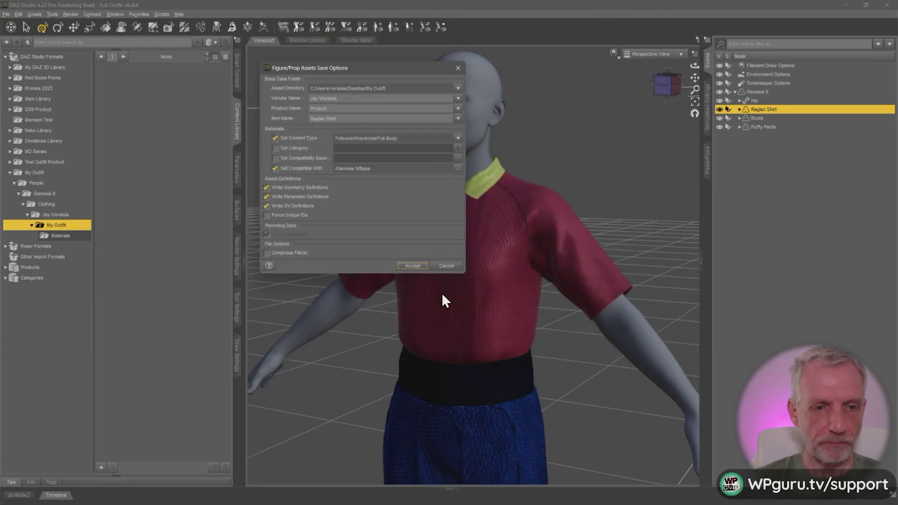
{"action": "left_click_drag", "start_coordinate": [402, 70], "coordinate": [395, 64]}
{"action": "left_click", "coordinate": [406, 189]}
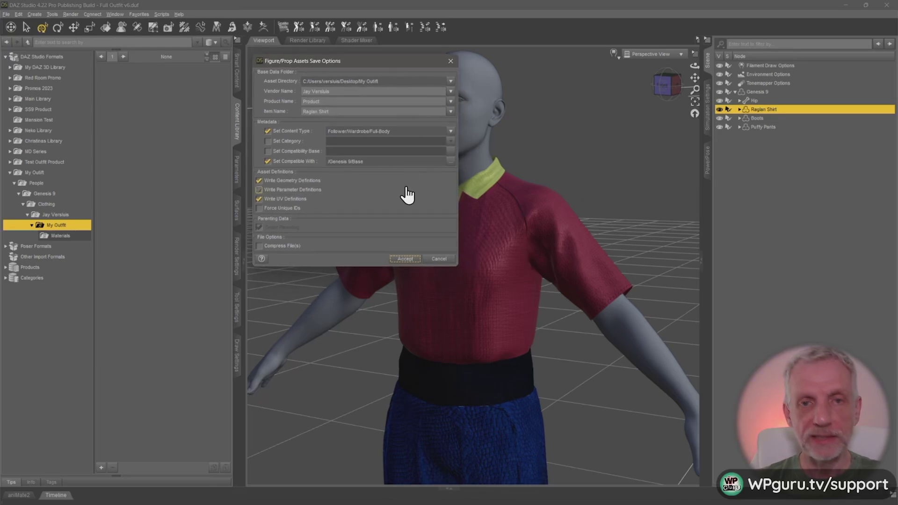
{"action": "left_click", "coordinate": [406, 189]}
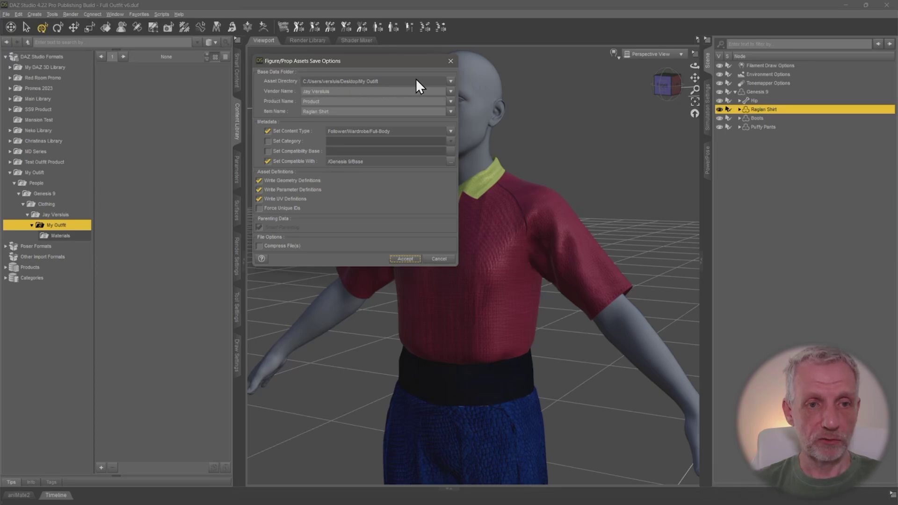
Keep Desktop/My Outfit as the asset directory and set Product Name to My Outfit
{"action": "left_click", "coordinate": [451, 81]}
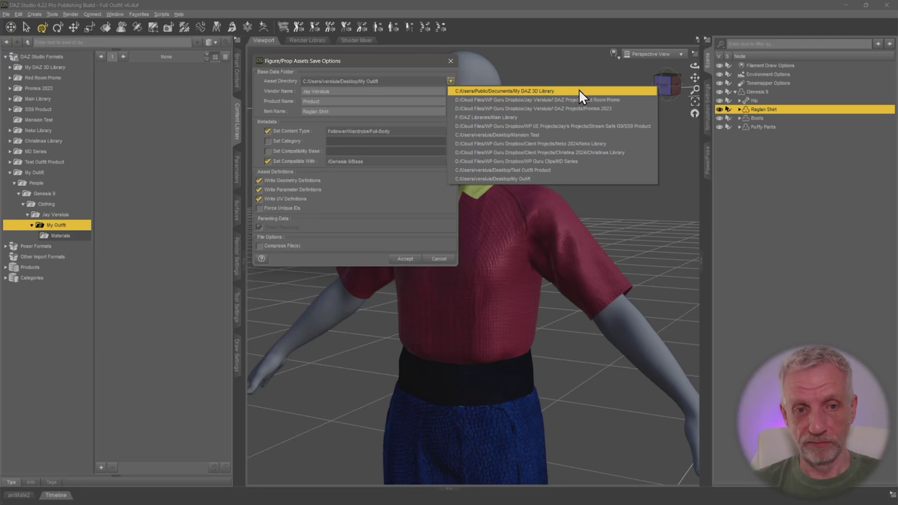
{"action": "left_click", "coordinate": [538, 181]}
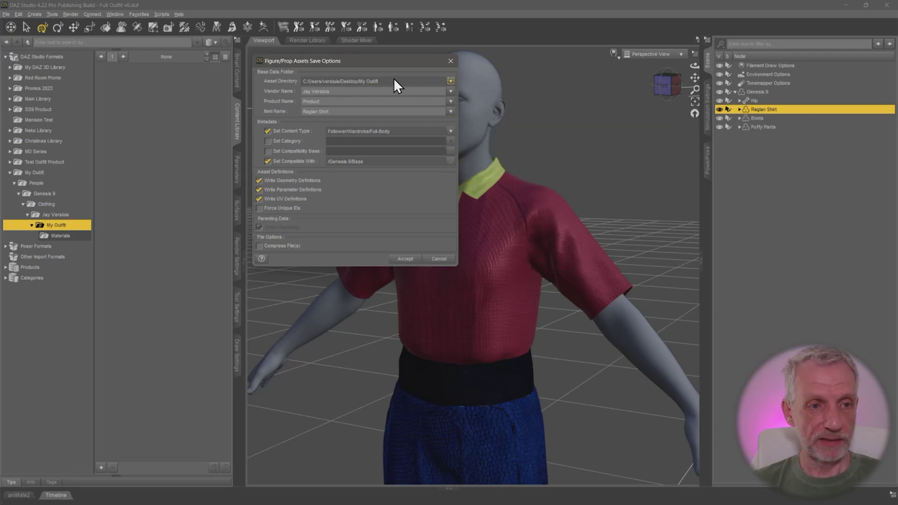
{"action": "key", "text": "Tab"}
{"action": "key", "text": "Tab"}
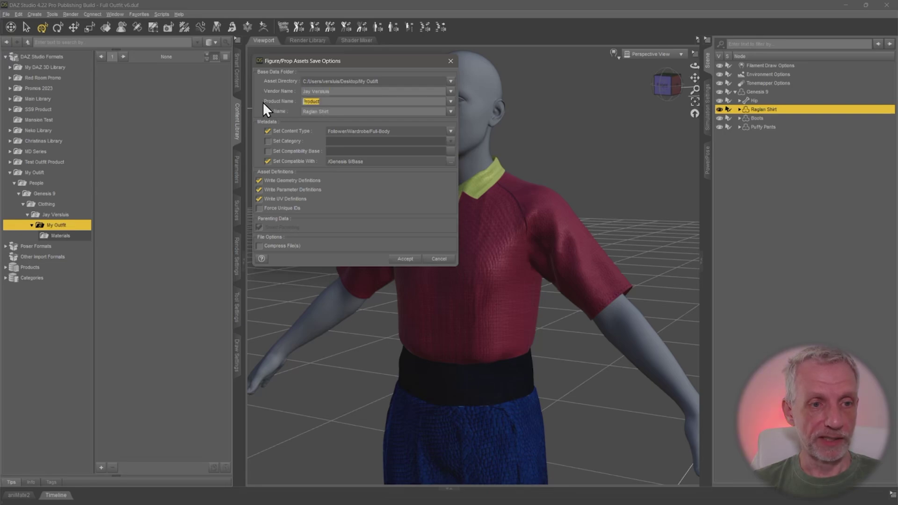
{"action": "type", "text": "My Outfit"}
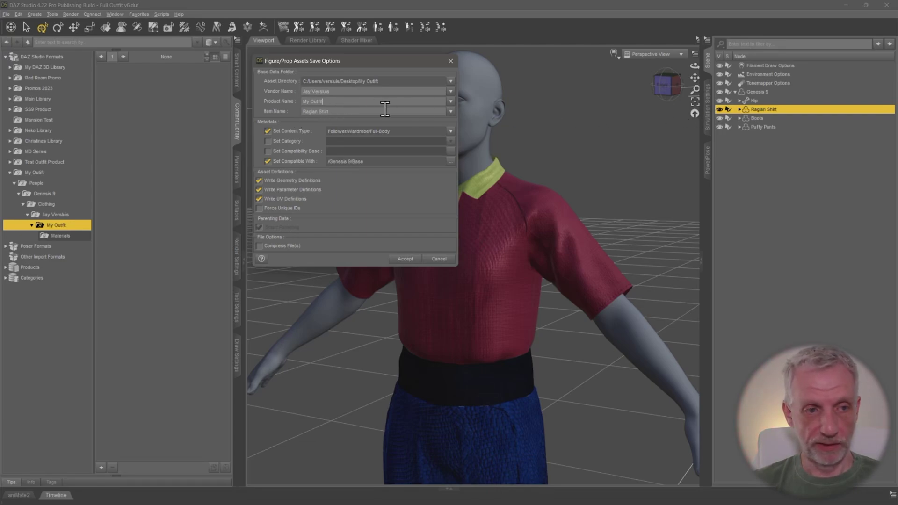
{"action": "left_click", "coordinate": [268, 133]}
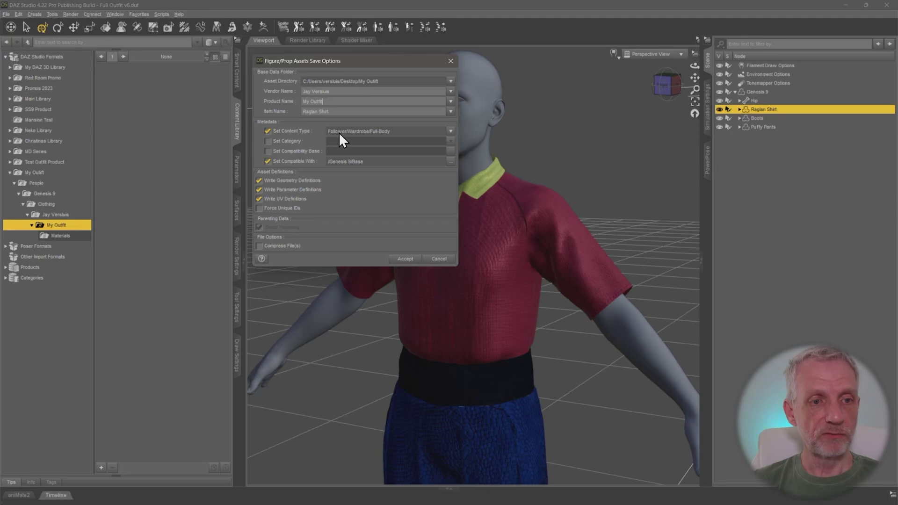
Set the content type to Follower/Wardrobe/Shirt and enable Set Category
{"action": "left_click", "coordinate": [451, 132]}
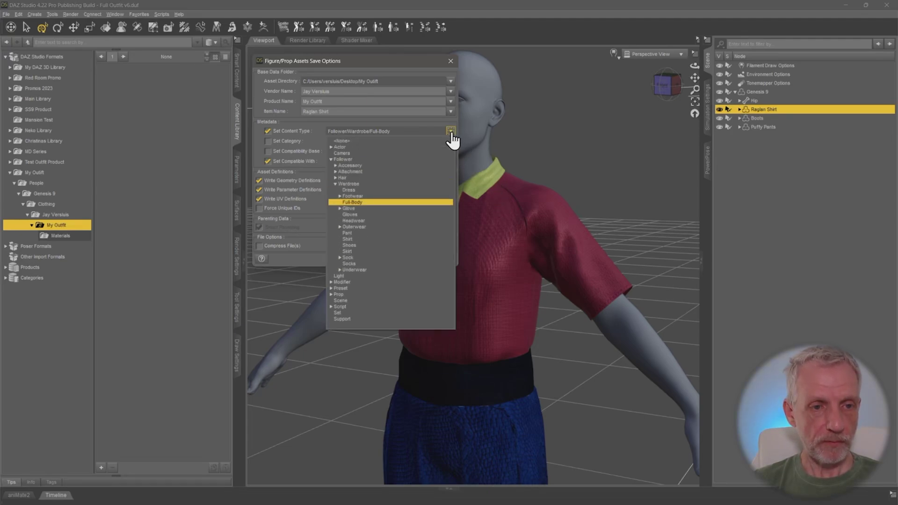
{"action": "left_click", "coordinate": [352, 239]}
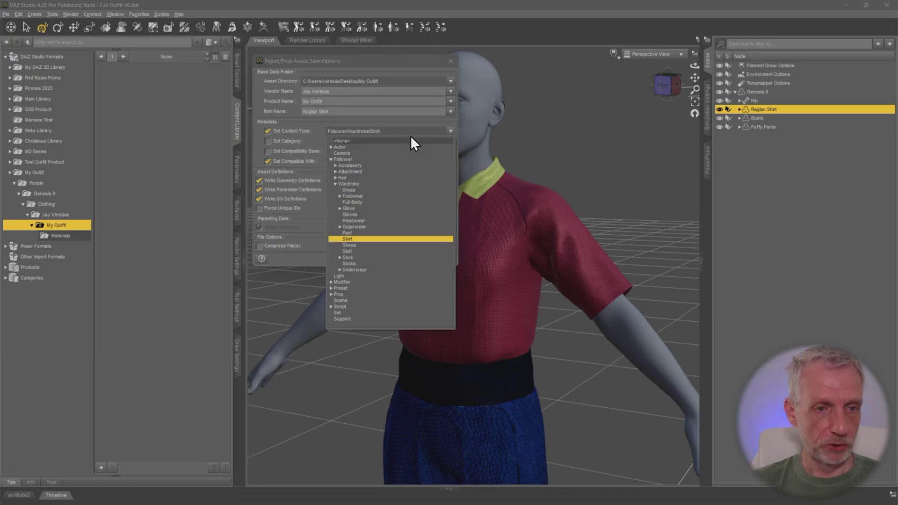
{"action": "left_click", "coordinate": [268, 141]}
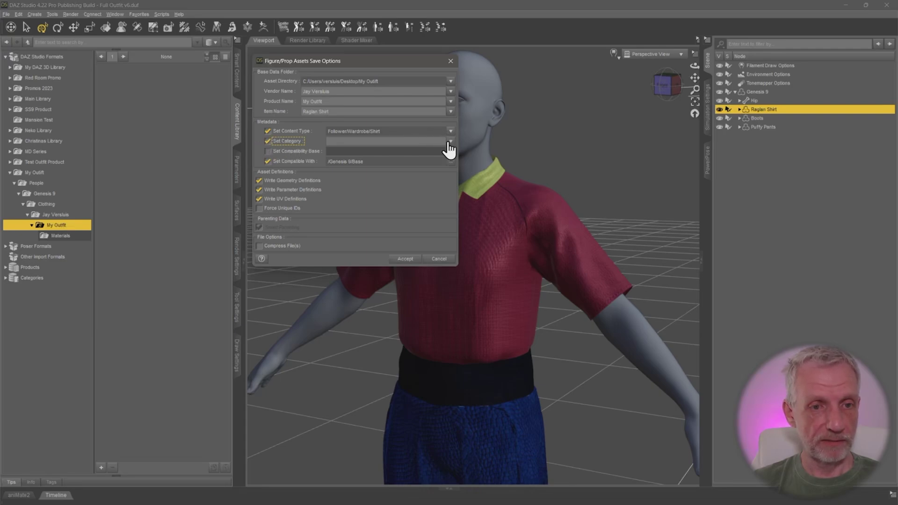
Choose the Default/Wardrobe/Shirts category and enable Set Compatibility Base
{"action": "left_click", "coordinate": [450, 142]}
{"action": "left_click", "coordinate": [332, 151]}
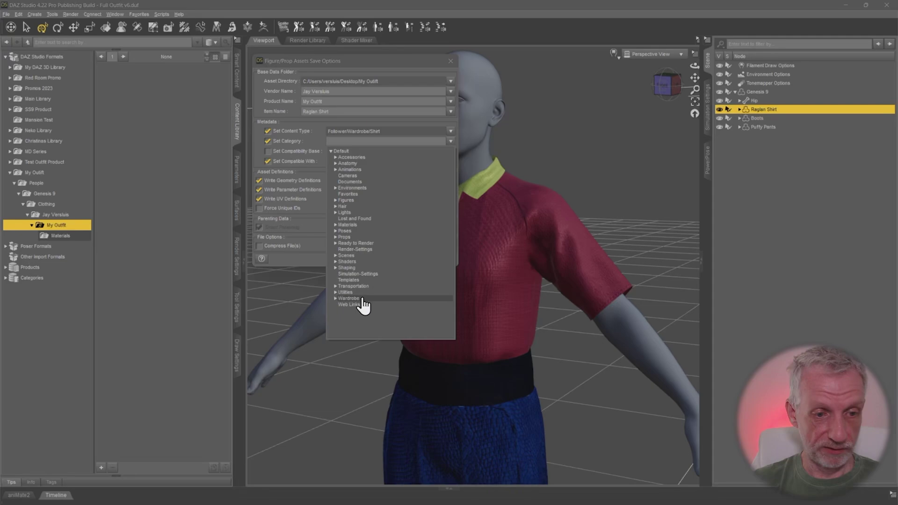
{"action": "left_click", "coordinate": [363, 299]}
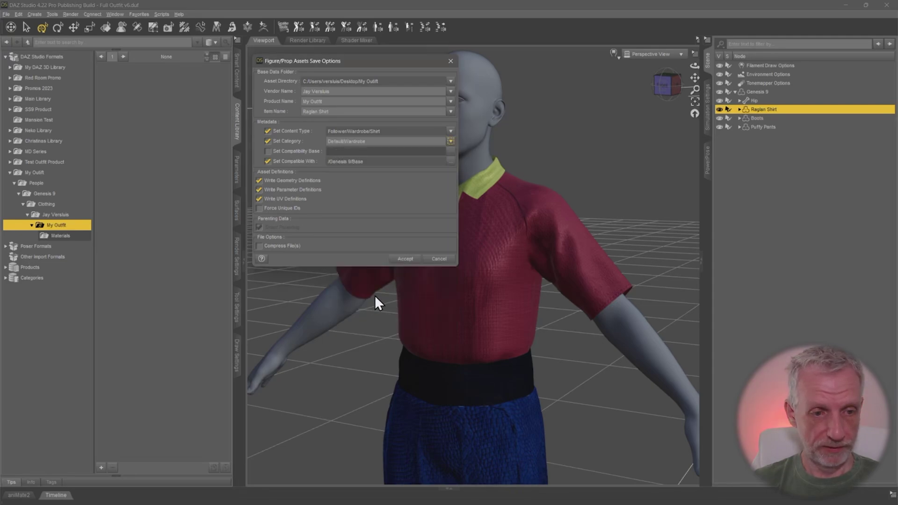
{"action": "left_click", "coordinate": [450, 142]}
{"action": "scroll", "coordinate": [377, 305], "scroll_direction": "down", "scroll_amount": 3}
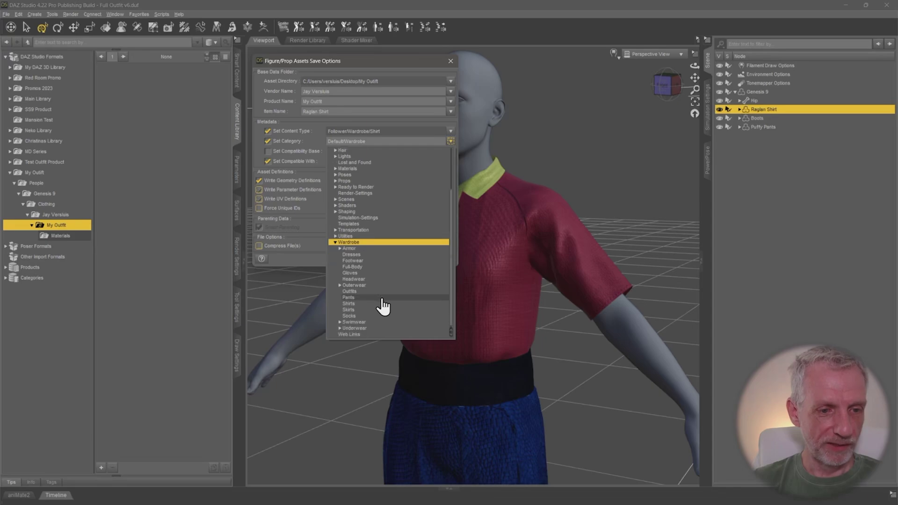
{"action": "left_click", "coordinate": [357, 303]}
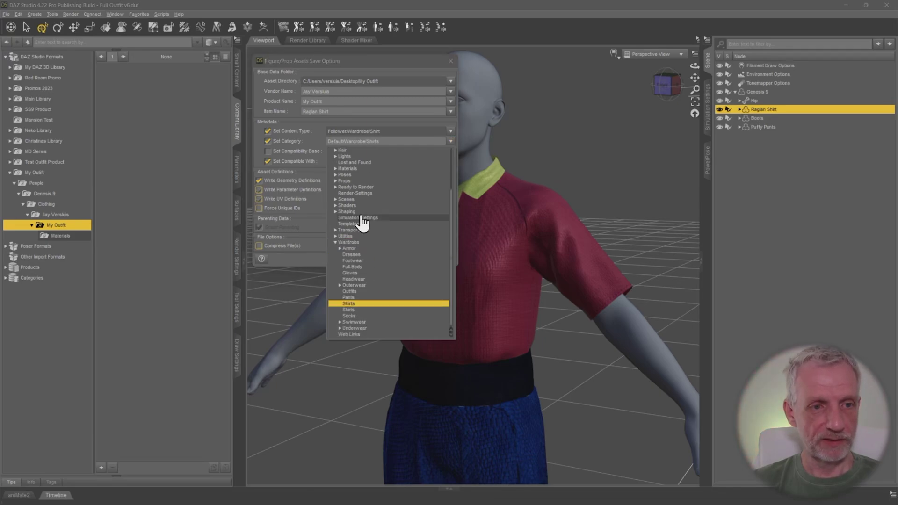
{"action": "left_click", "coordinate": [267, 151]}
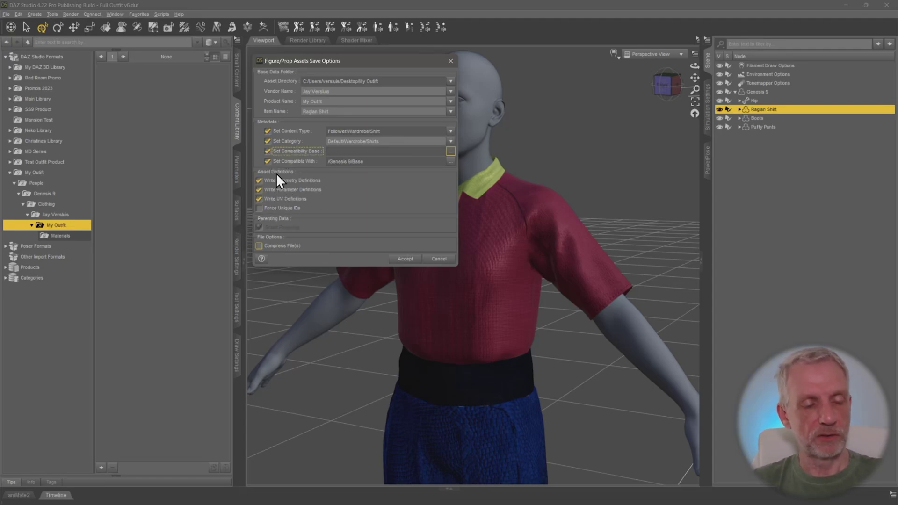
{"action": "left_click", "coordinate": [305, 190]}
{"action": "left_click", "coordinate": [305, 189]}
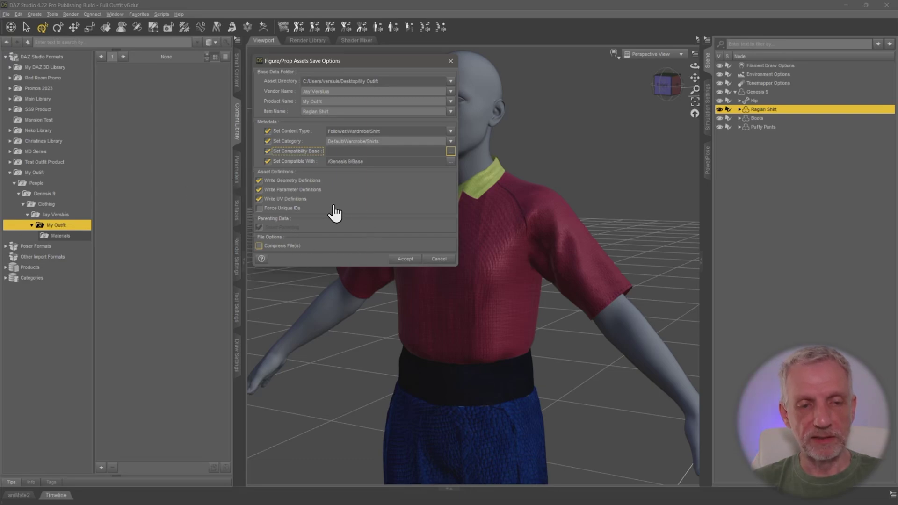
{"action": "left_click", "coordinate": [267, 151]}
{"action": "left_click", "coordinate": [328, 182]}
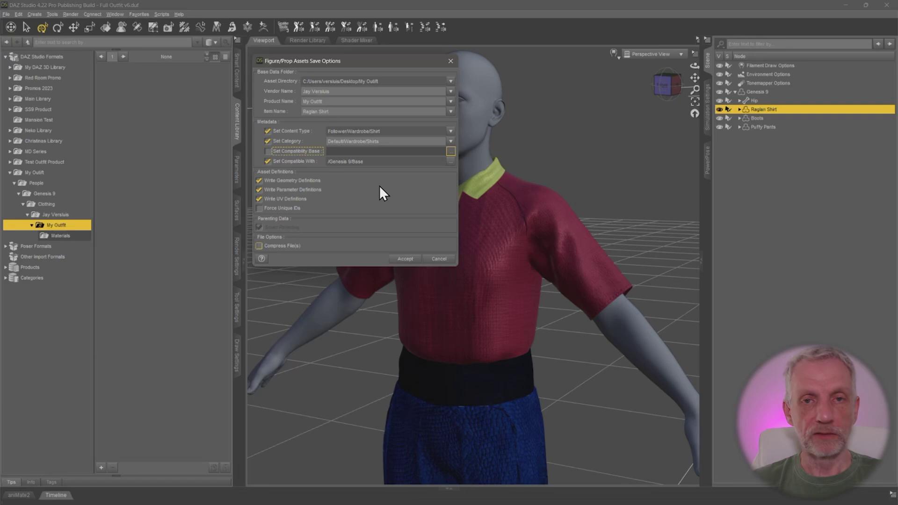
{"action": "left_click", "coordinate": [314, 183]}
{"action": "left_click", "coordinate": [320, 162]}
{"action": "left_click", "coordinate": [320, 162]}
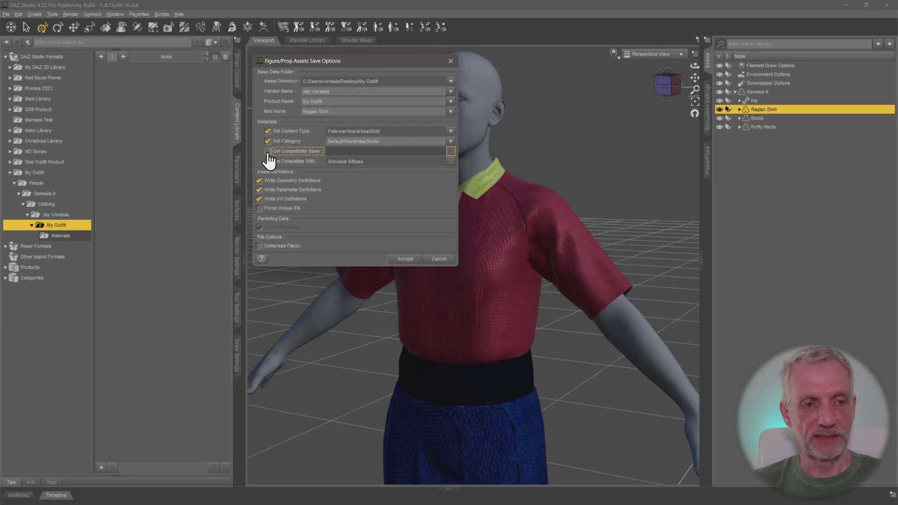
{"action": "left_click", "coordinate": [292, 155]}
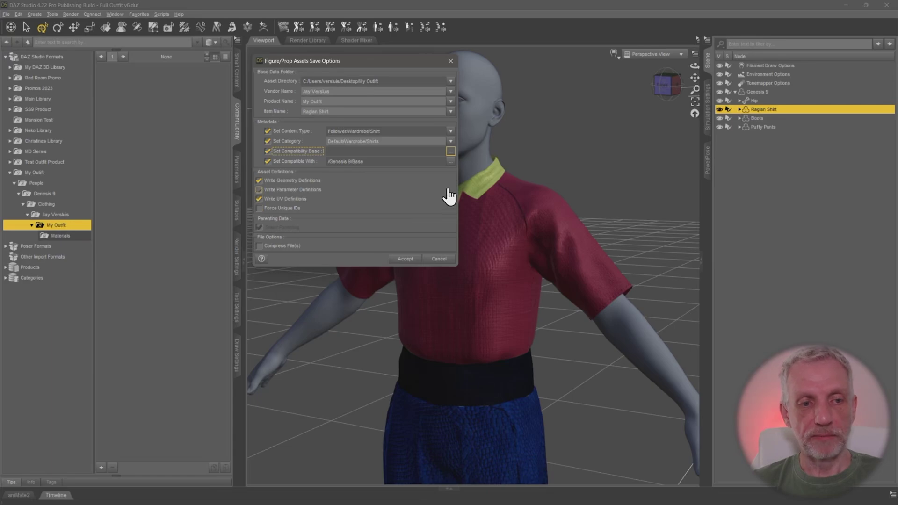
Create a new root compatibility base named My Outfit
{"action": "left_click", "coordinate": [451, 152]}
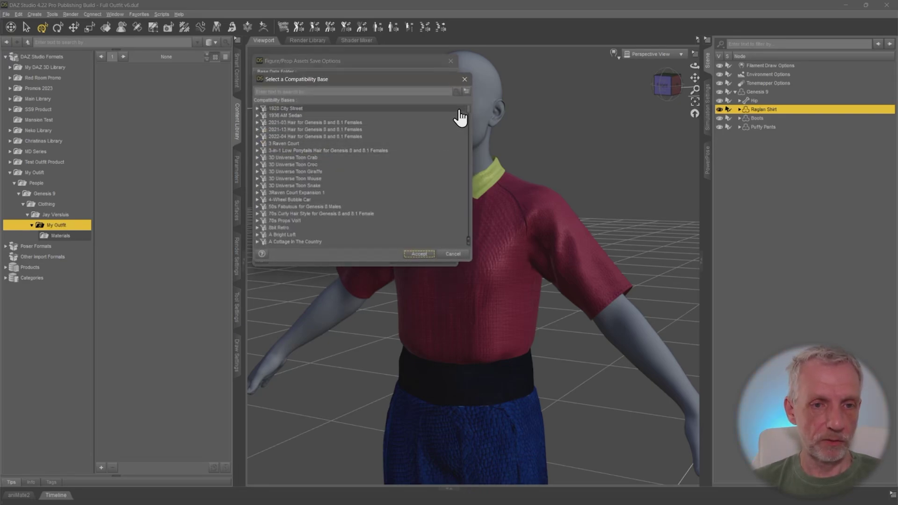
{"action": "left_click_drag", "start_coordinate": [468, 112], "coordinate": [468, 158]}
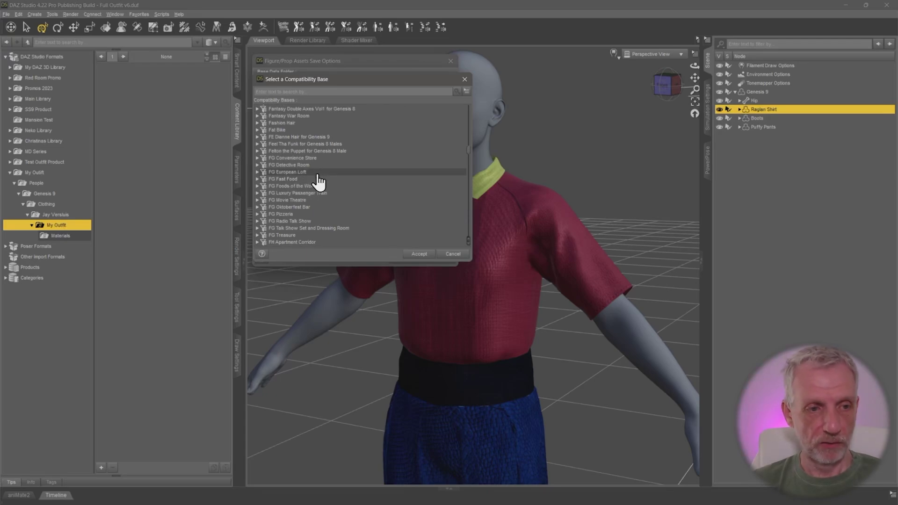
{"action": "scroll", "coordinate": [329, 178], "scroll_direction": "up", "scroll_amount": 2}
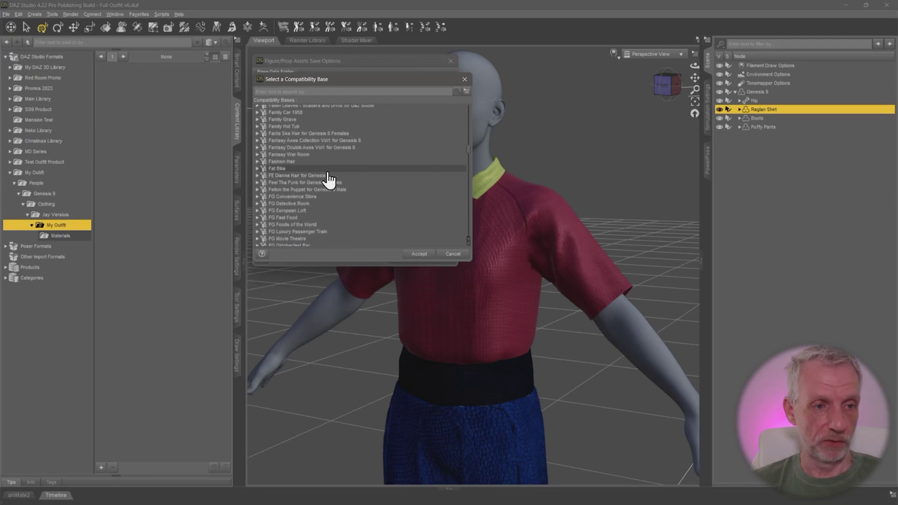
{"action": "scroll", "coordinate": [330, 181], "scroll_direction": "up", "scroll_amount": 2}
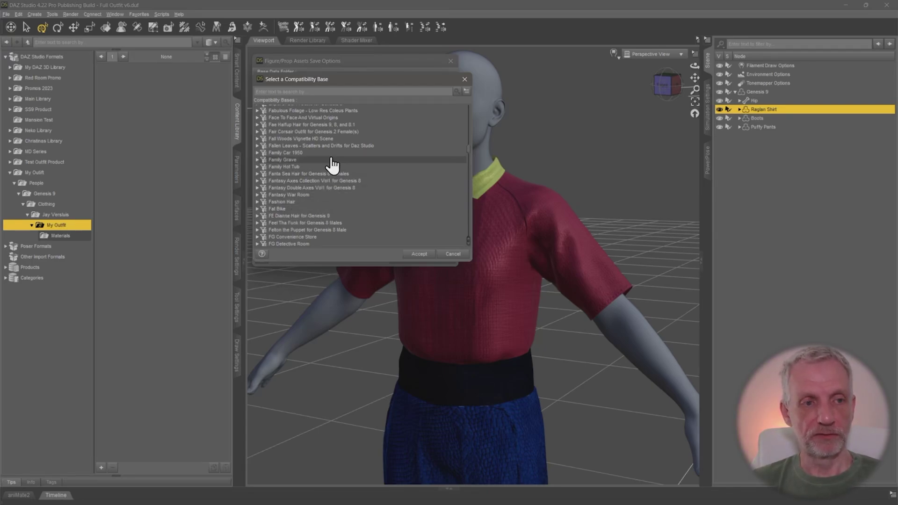
{"action": "left_click", "coordinate": [467, 93]}
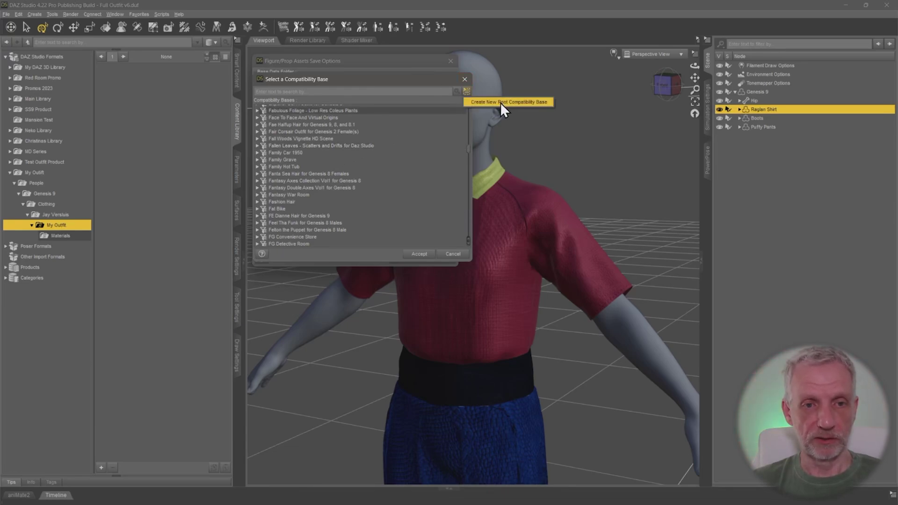
{"action": "left_click", "coordinate": [501, 102]}
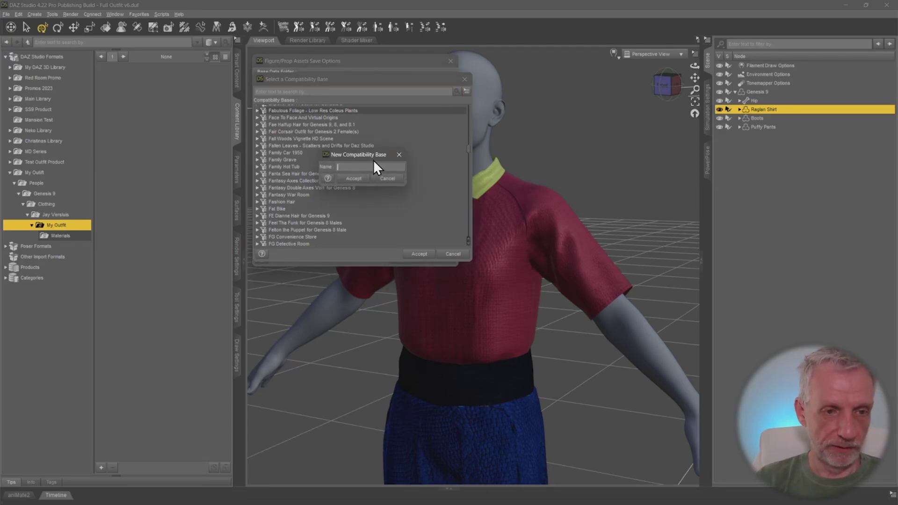
{"action": "type", "text": "My Outfit"}
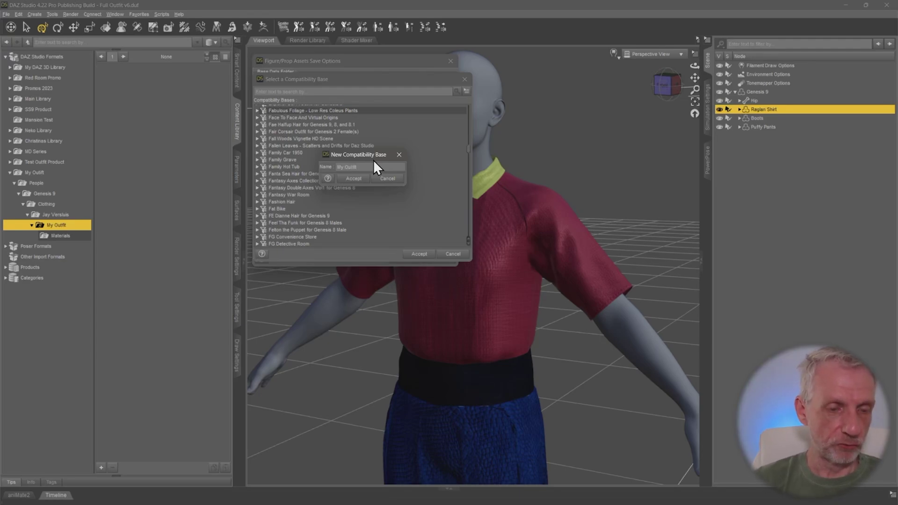
{"action": "left_click", "coordinate": [355, 181]}
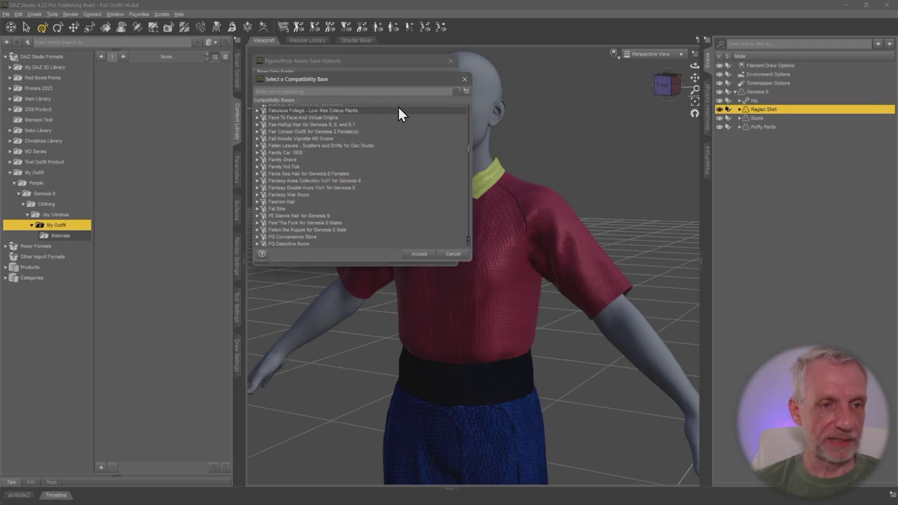
Assign My Outfit as the shirt's compatibility base and accept the save options
{"action": "left_click", "coordinate": [362, 91]}
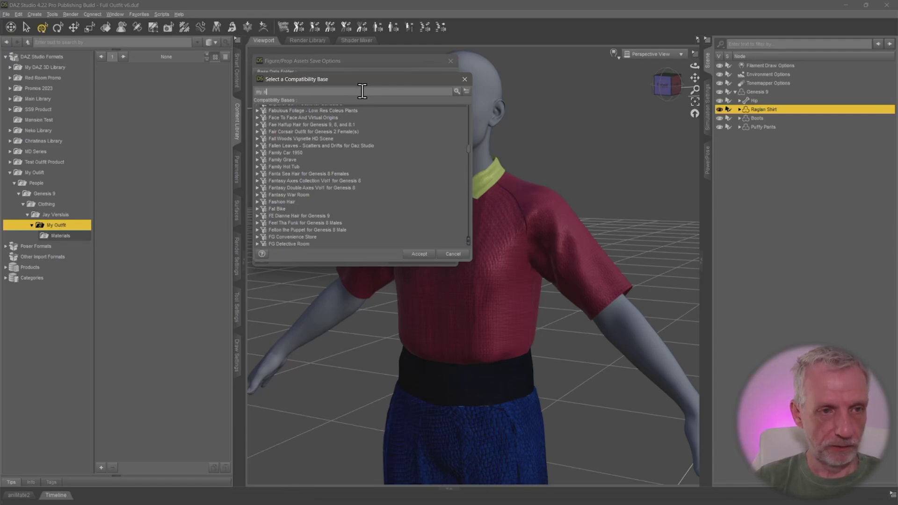
{"action": "type", "text": "my ou"}
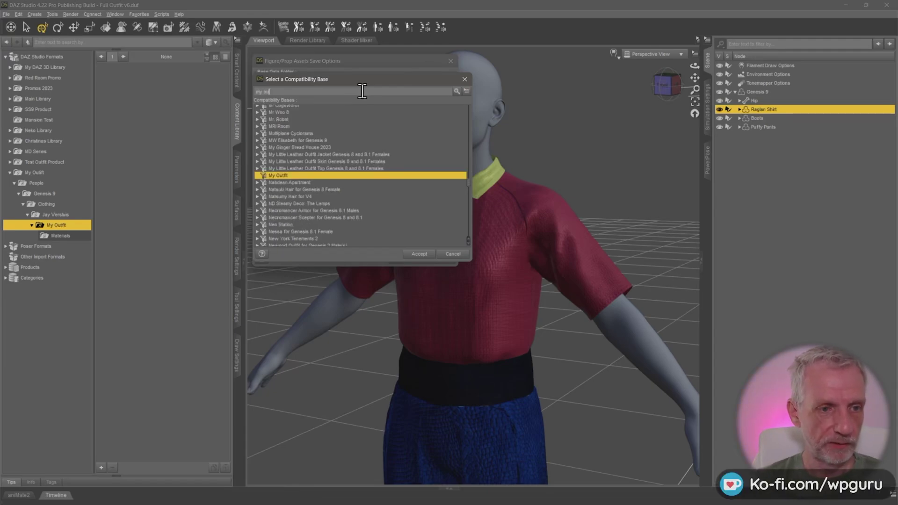
{"action": "left_click", "coordinate": [414, 253]}
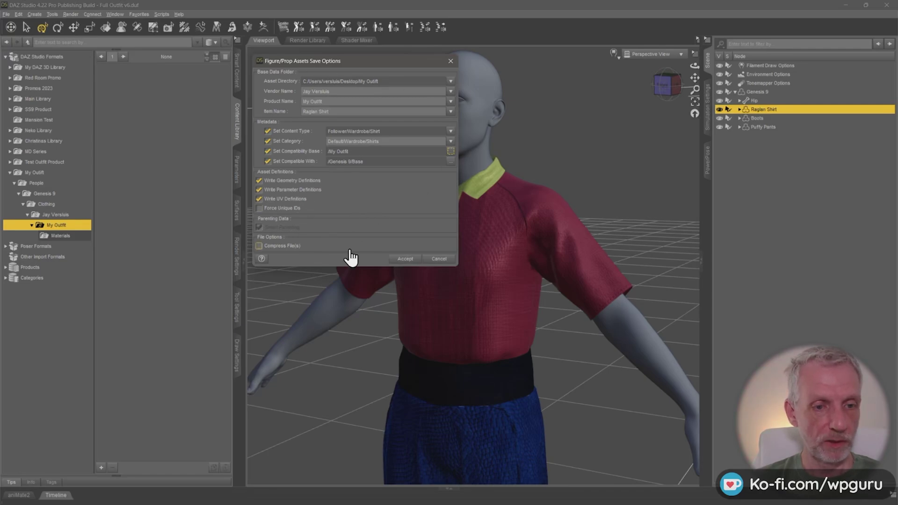
{"action": "left_click", "coordinate": [405, 260]}
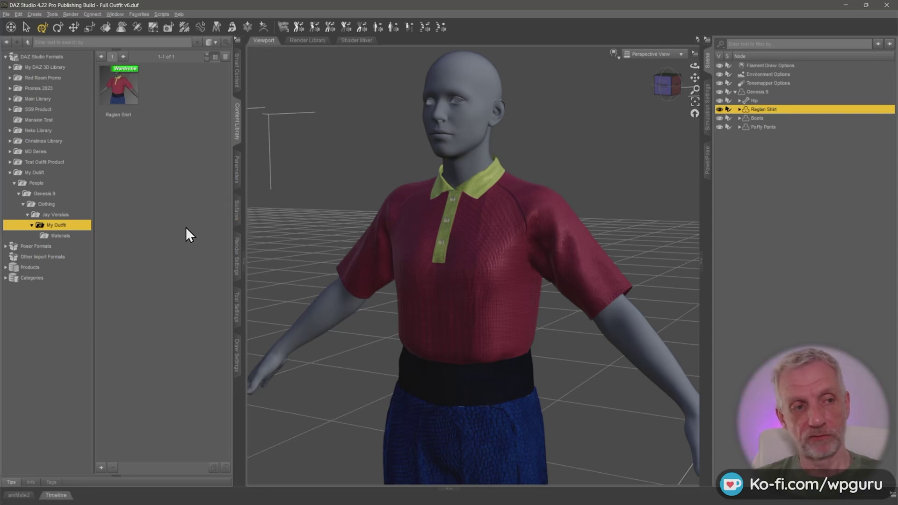
In File Explorer, go up from Materials to the top My Outfit folder and inspect its data, Runtime and People folders
{"action": "key", "text": "alt+Tab"}
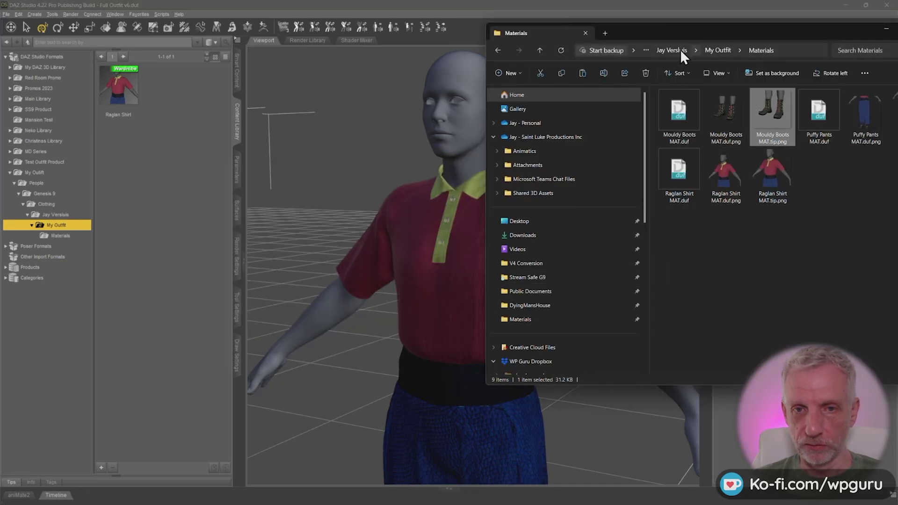
{"action": "left_click", "coordinate": [674, 49]}
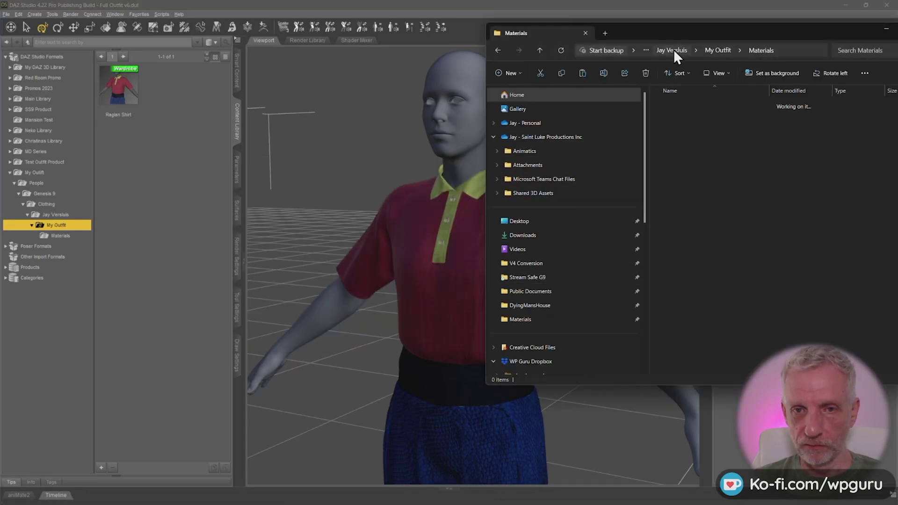
{"action": "left_click", "coordinate": [665, 50]}
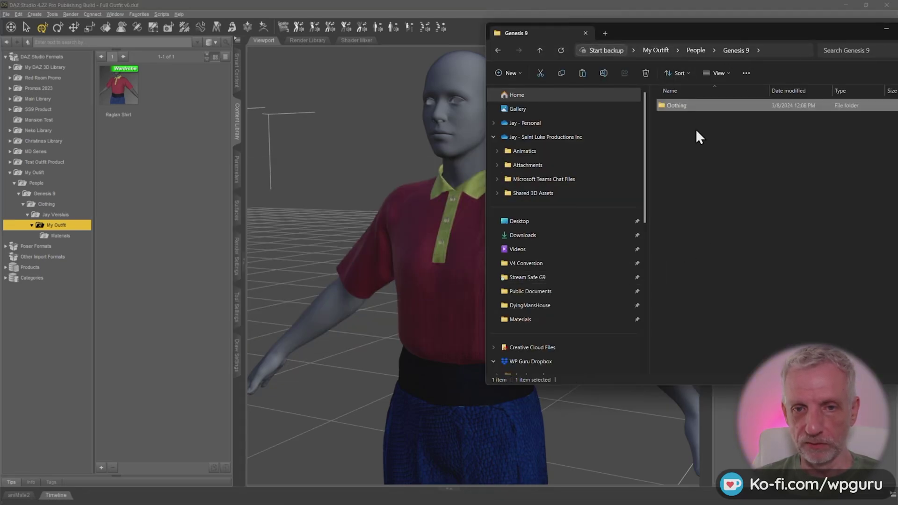
{"action": "left_click", "coordinate": [657, 52]}
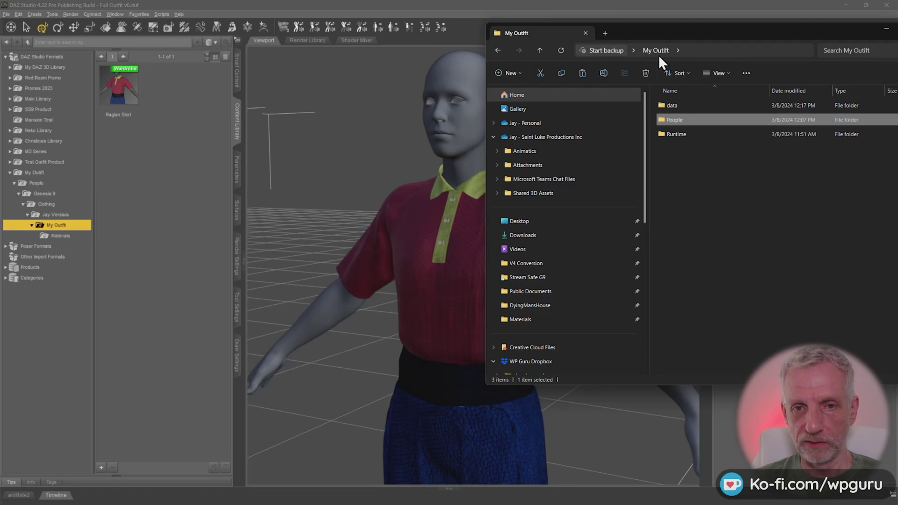
{"action": "left_click", "coordinate": [694, 106]}
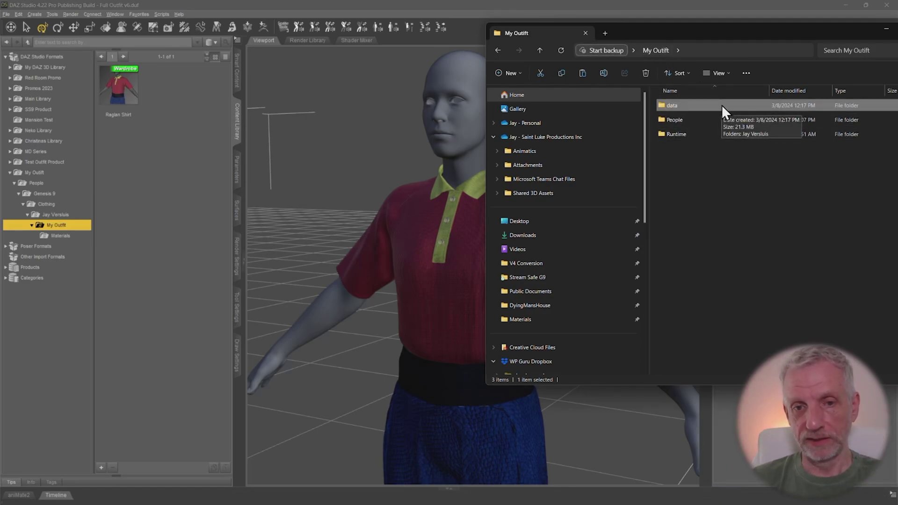
{"action": "left_click", "coordinate": [698, 134]}
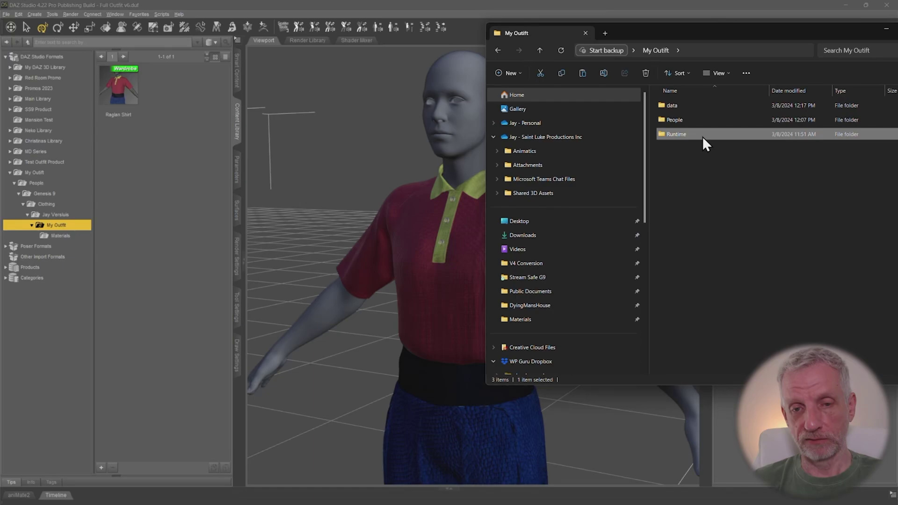
{"action": "left_click", "coordinate": [703, 124]}
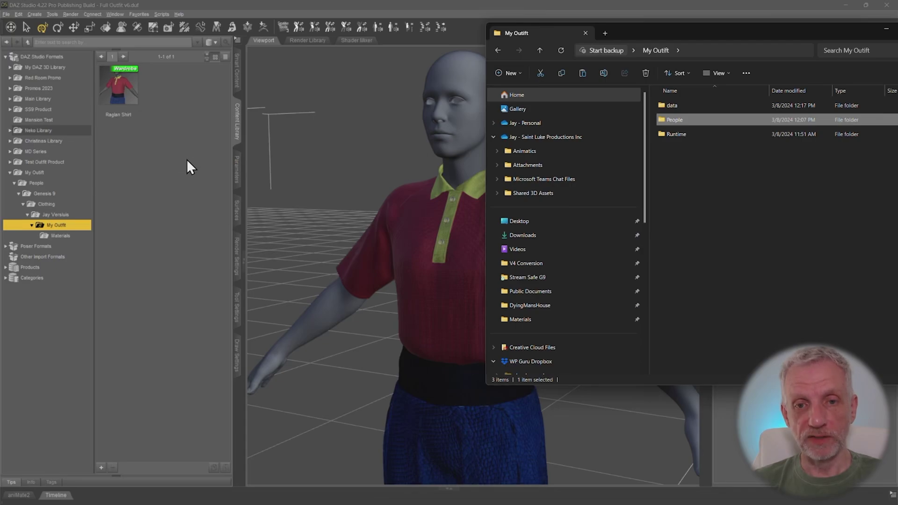
{"action": "left_click", "coordinate": [689, 105]}
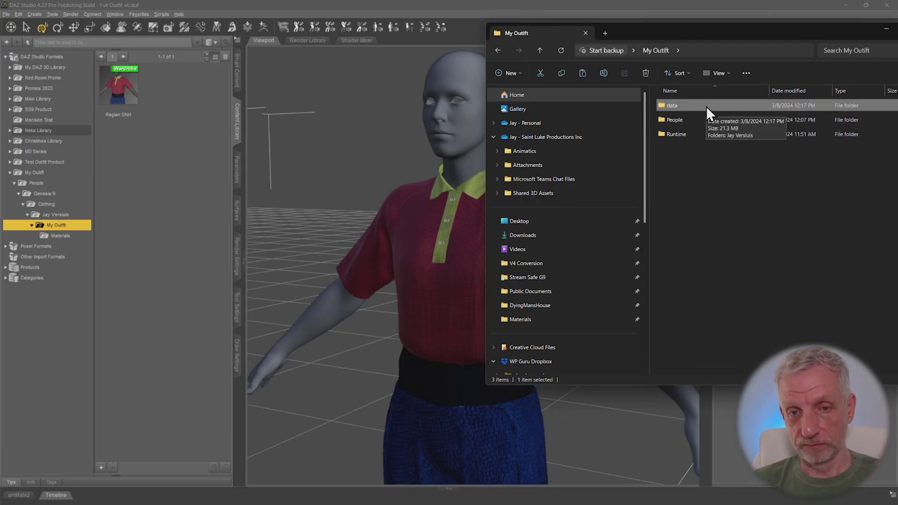
Open data > vendor > My Outfit > Raglan Shirt and select Raglan Shirt 2_13738.dsf
{"action": "double_click", "coordinate": [706, 106]}
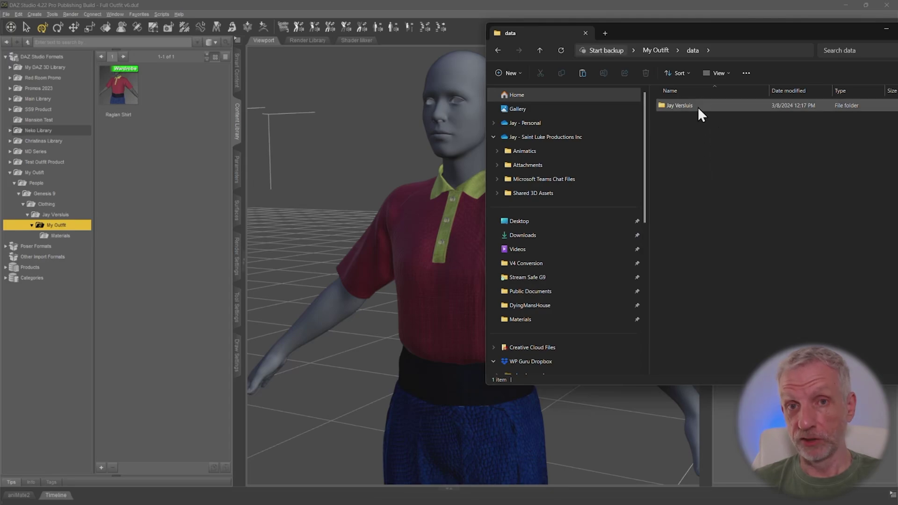
{"action": "double_click", "coordinate": [698, 106]}
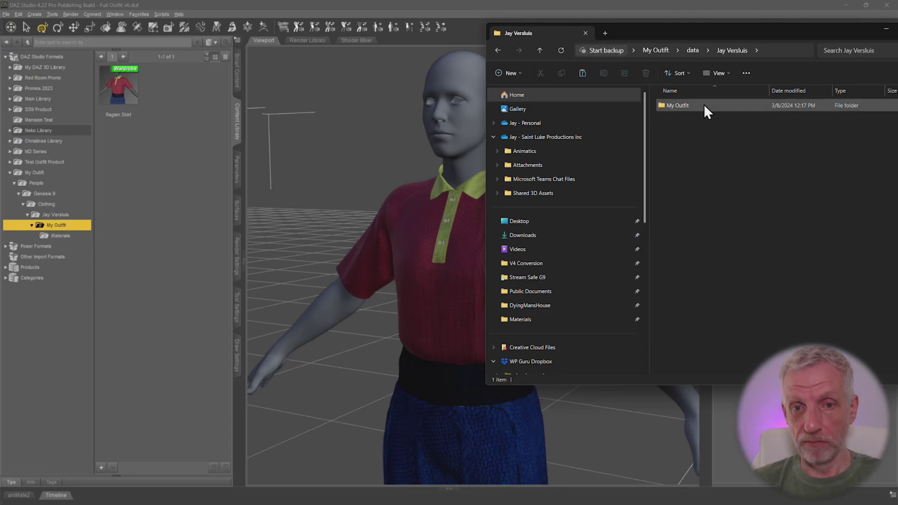
{"action": "double_click", "coordinate": [703, 106]}
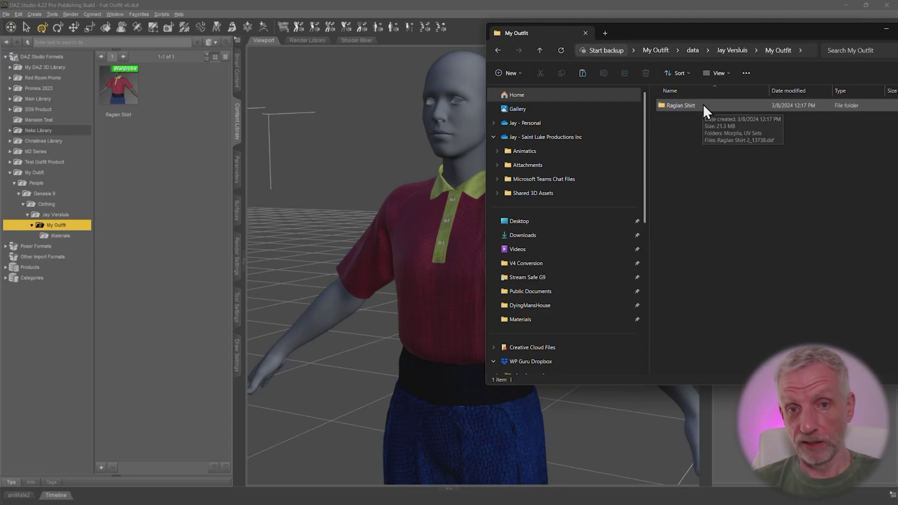
{"action": "double_click", "coordinate": [703, 105]}
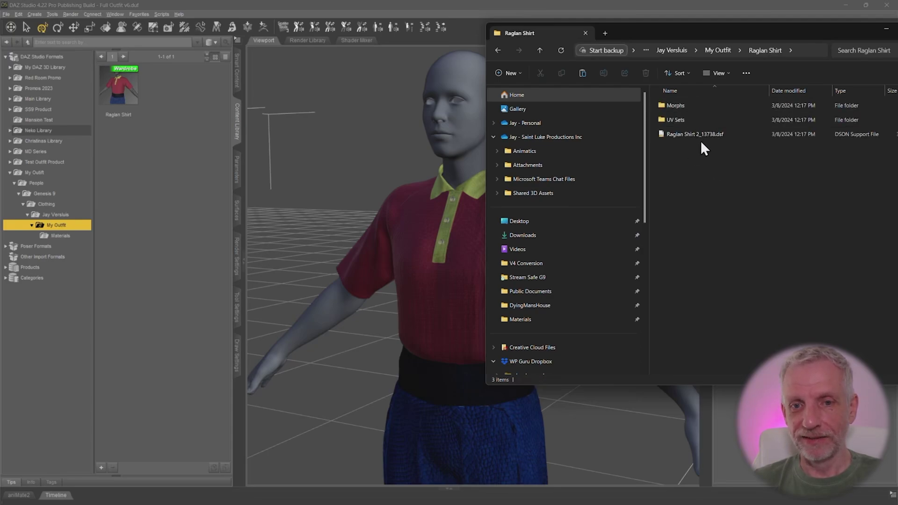
{"action": "left_click", "coordinate": [700, 134]}
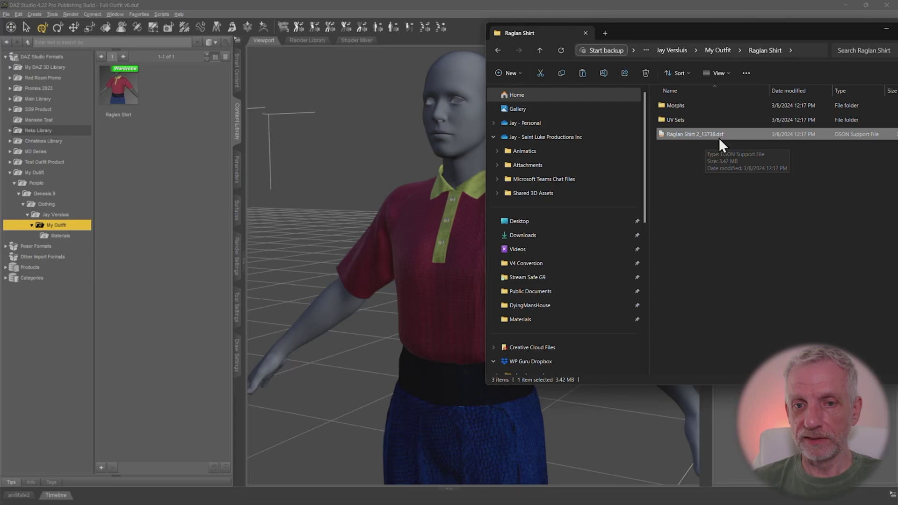
{"action": "left_click_drag", "start_coordinate": [683, 32], "coordinate": [645, 25]}
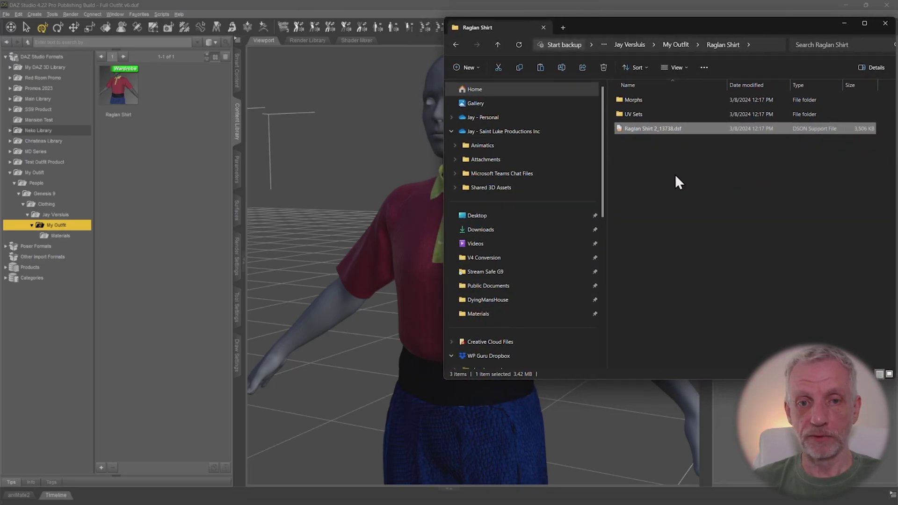
Open Morphs > vendor > Base and scroll through the shirt's 64 morph files
{"action": "left_click", "coordinate": [642, 112]}
{"action": "double_click", "coordinate": [649, 100]}
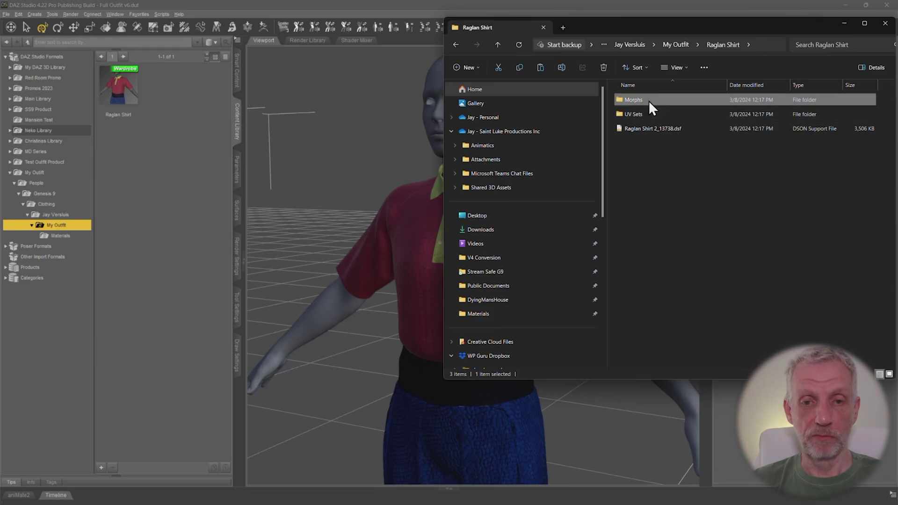
{"action": "left_click", "coordinate": [651, 98]}
{"action": "double_click", "coordinate": [651, 98]}
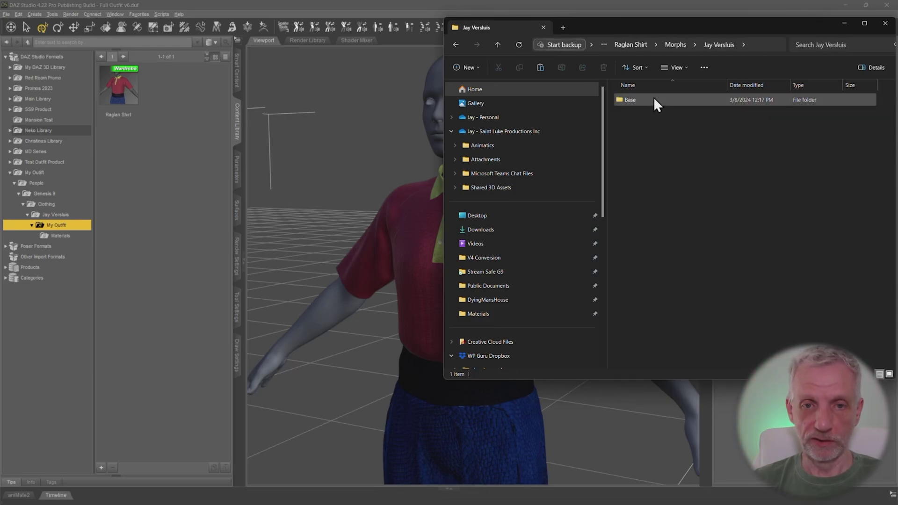
{"action": "double_click", "coordinate": [655, 101]}
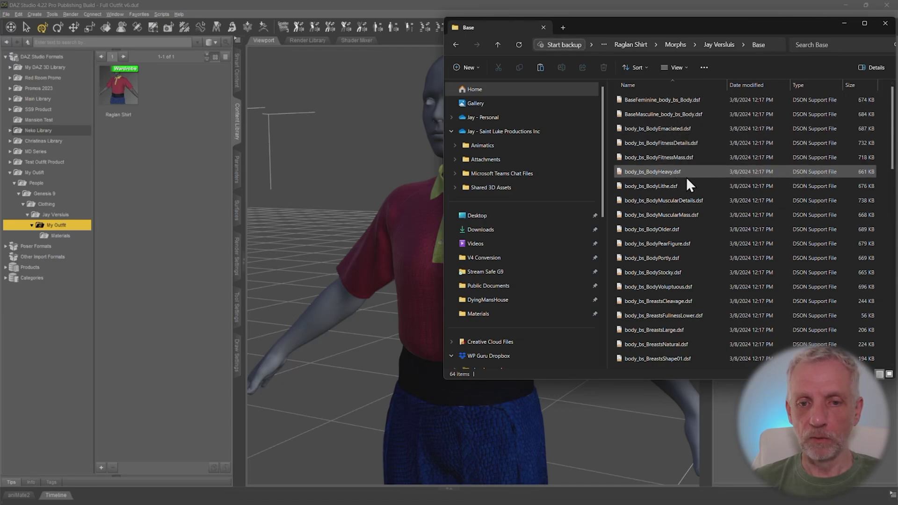
{"action": "left_click_drag", "start_coordinate": [892, 131], "coordinate": [885, 322]}
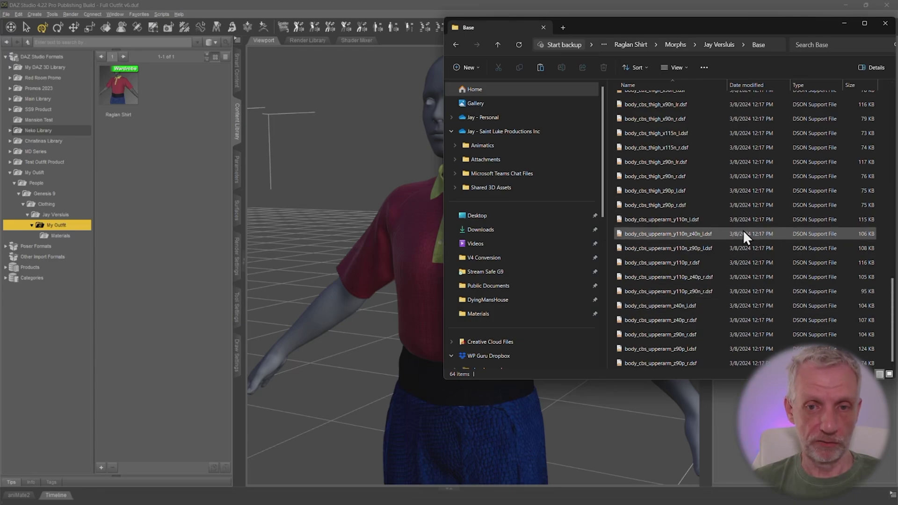
{"action": "scroll", "coordinate": [709, 240], "scroll_direction": "up", "scroll_amount": 6}
{"action": "scroll", "coordinate": [709, 240], "scroll_direction": "up", "scroll_amount": 7}
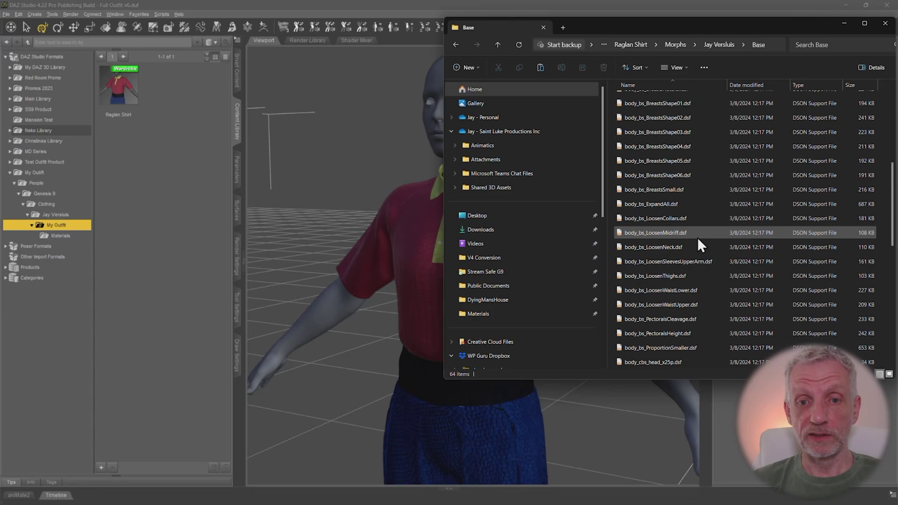
{"action": "scroll", "coordinate": [698, 239], "scroll_direction": "up", "scroll_amount": 2}
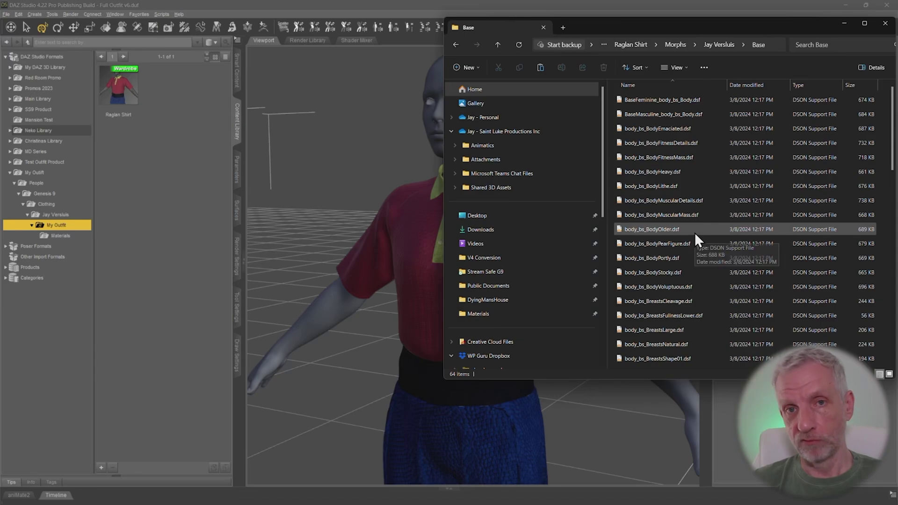
{"action": "scroll", "coordinate": [693, 238], "scroll_direction": "down", "scroll_amount": 6}
{"action": "scroll", "coordinate": [693, 231], "scroll_direction": "down", "scroll_amount": 6}
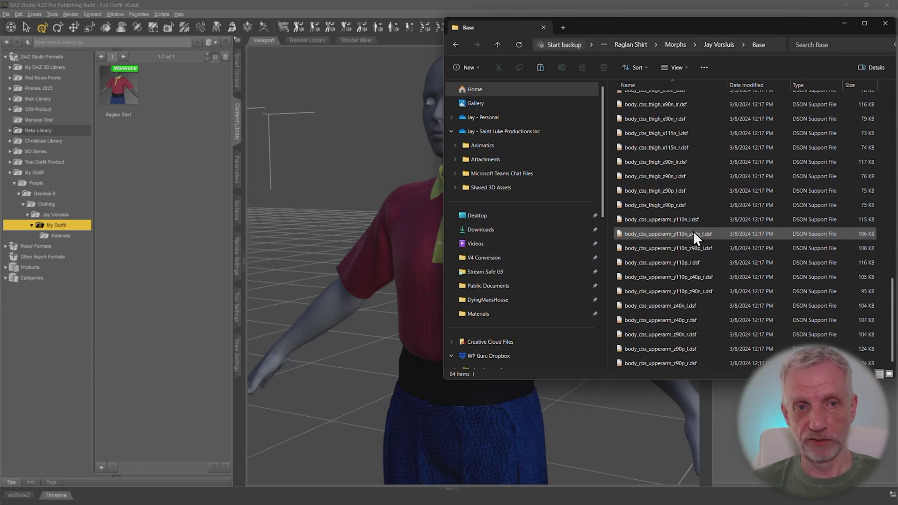
Go back up three levels to the Raglan Shirt folder and return to DAZ Studio
{"action": "left_click", "coordinate": [498, 45]}
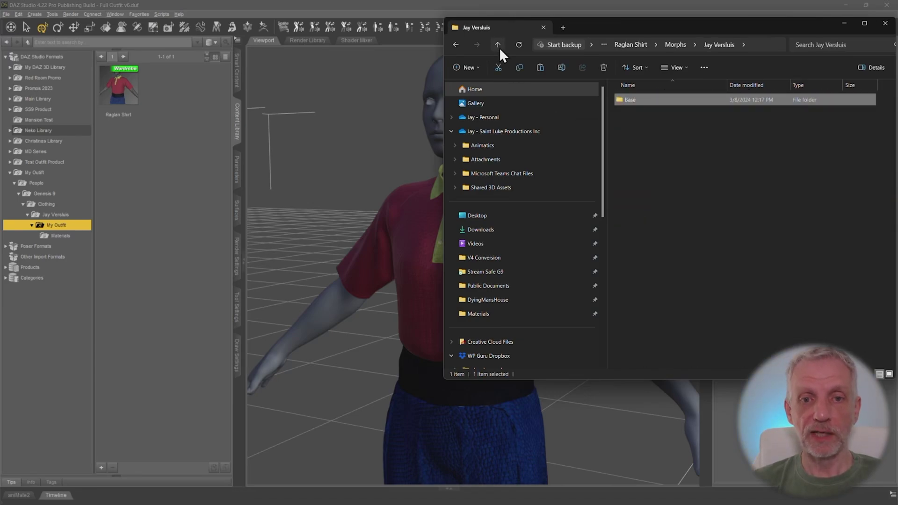
{"action": "left_click", "coordinate": [498, 44]}
{"action": "left_click", "coordinate": [498, 45]}
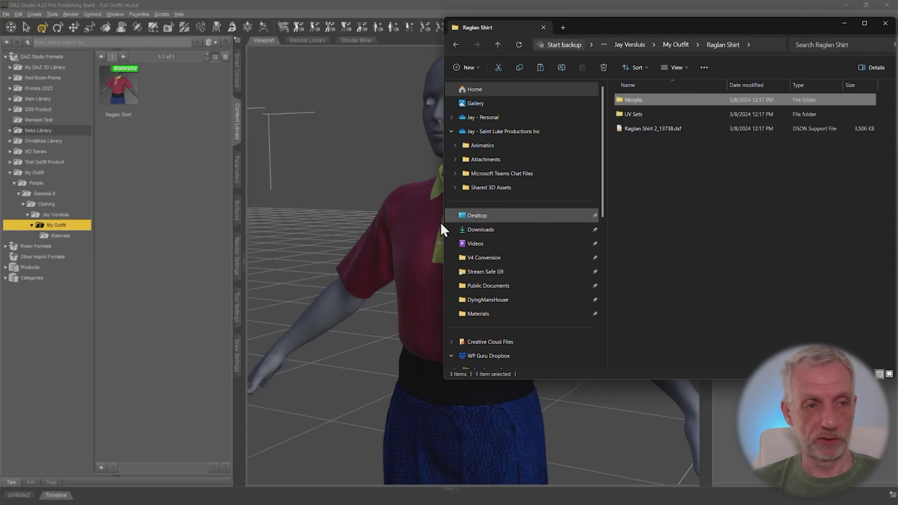
{"action": "left_click", "coordinate": [327, 1]}
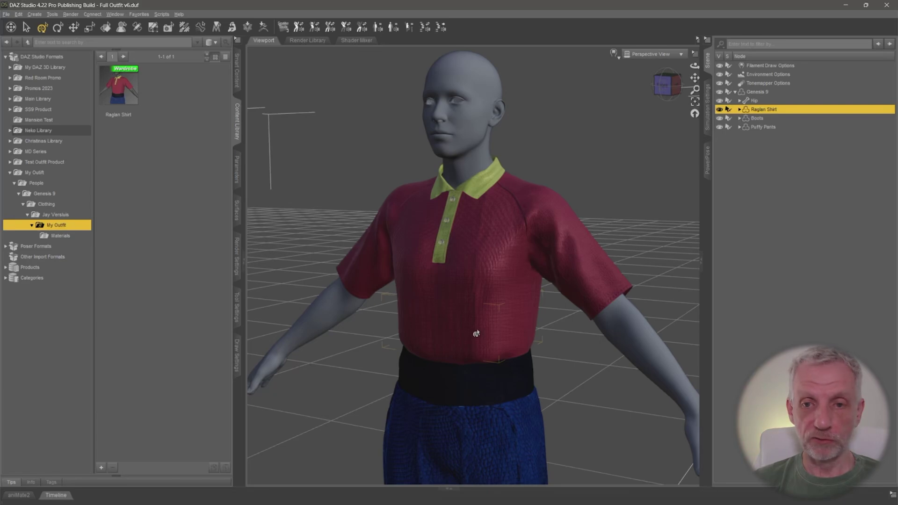
Pan the camera down to the boots and select the Boots figure in the Scene pane
{"action": "middle_click_drag", "start_coordinate": [476, 333], "coordinate": [534, 317]}
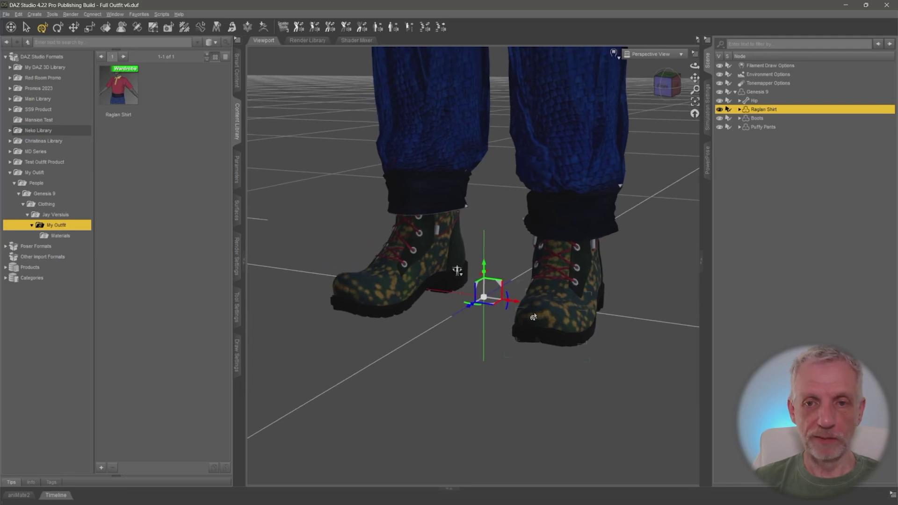
{"action": "left_click", "coordinate": [760, 119]}
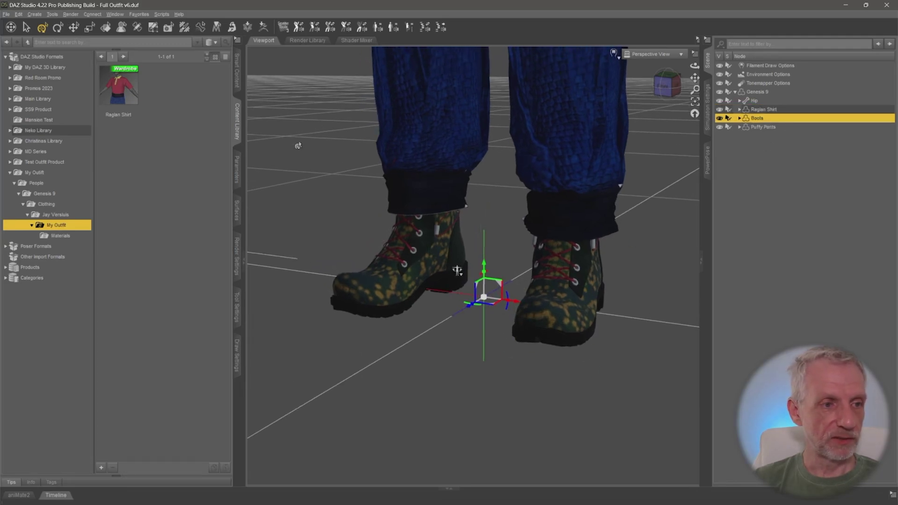
Save the boots as a Figure/Prop support asset named 'Mouldy Boots'
{"action": "left_click", "coordinate": [6, 14]}
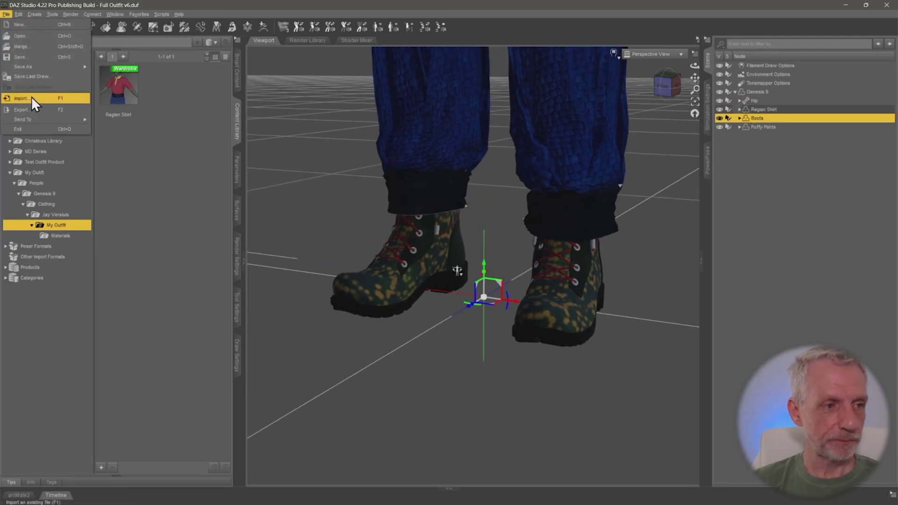
{"action": "mouse_move", "coordinate": [47, 67]}
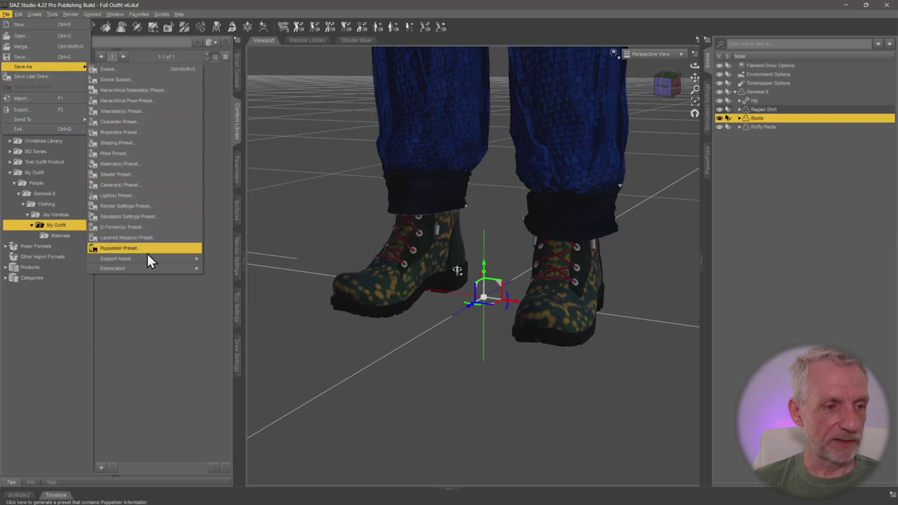
{"action": "mouse_move", "coordinate": [151, 261]}
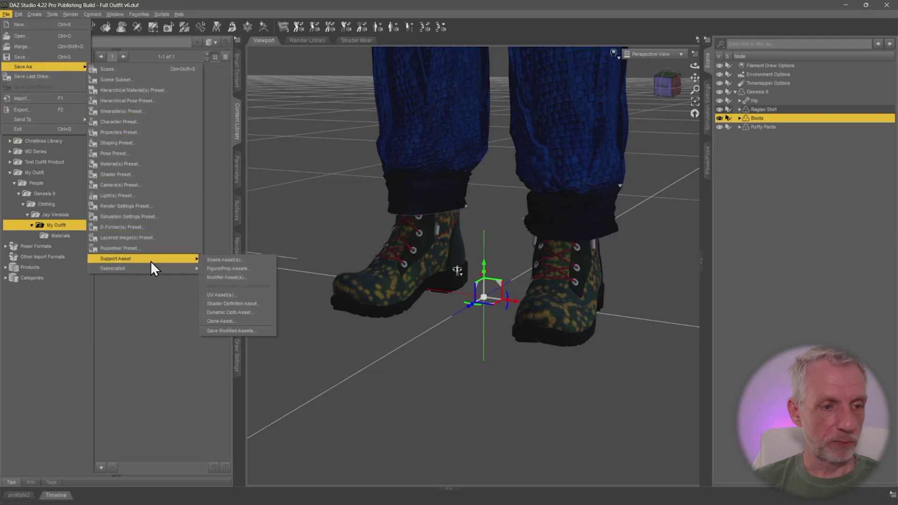
{"action": "left_click", "coordinate": [266, 268]}
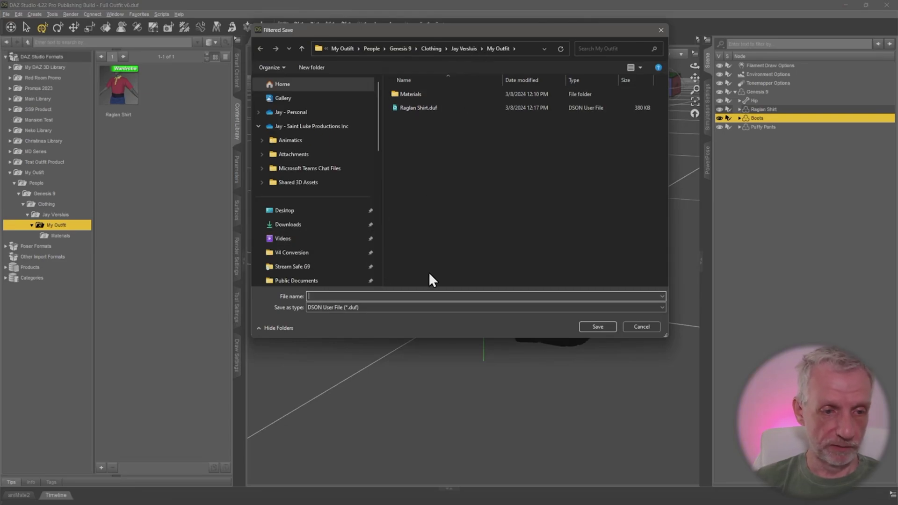
{"action": "type", "text": "Mouldy Boo"}
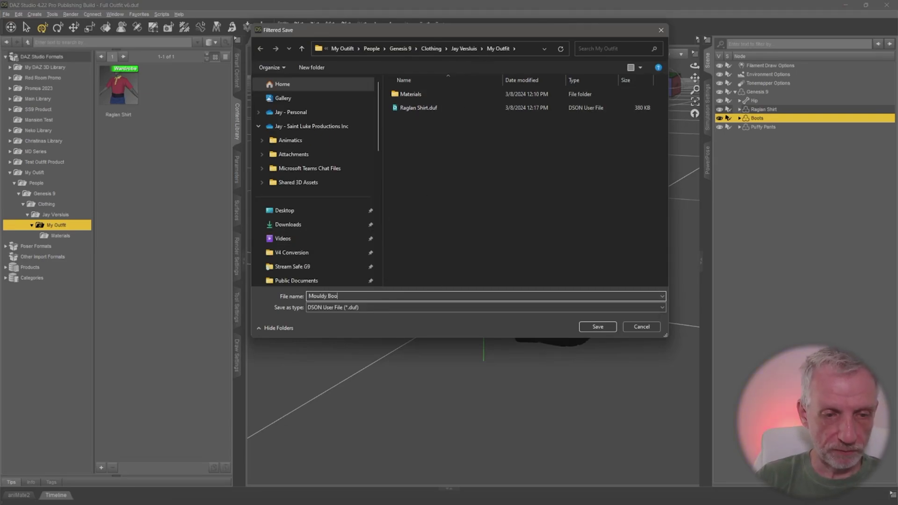
{"action": "type", "text": "ts"}
{"action": "key", "text": "Return"}
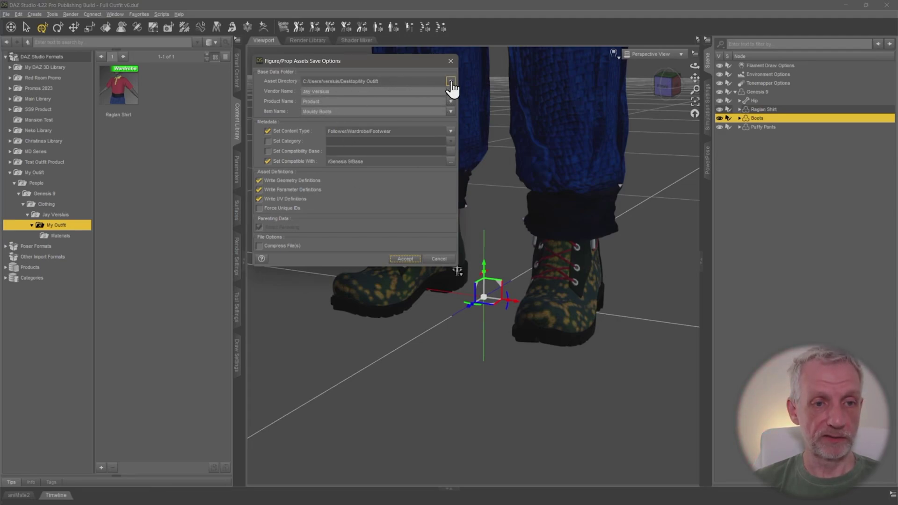
Check the vendor and product fields and file the boots under Default/Wardrobe/Footwear
{"action": "left_click", "coordinate": [358, 90]}
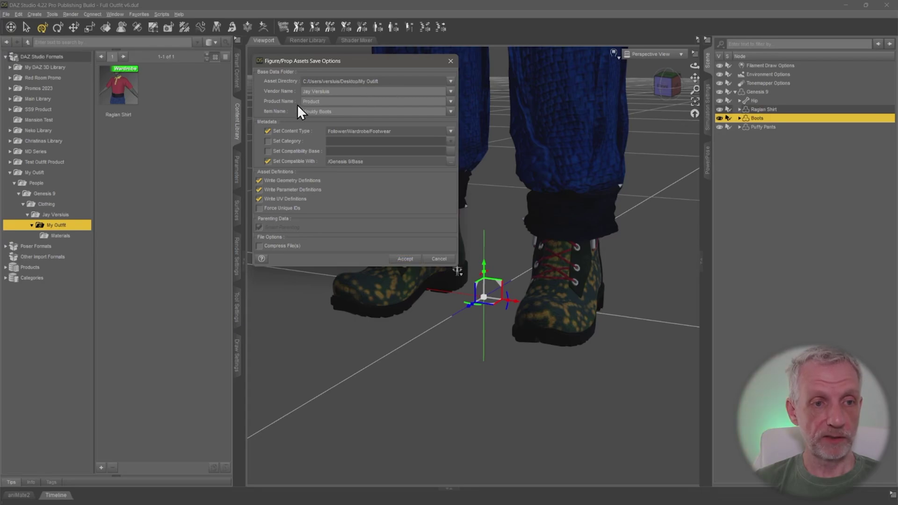
{"action": "left_click", "coordinate": [451, 101]}
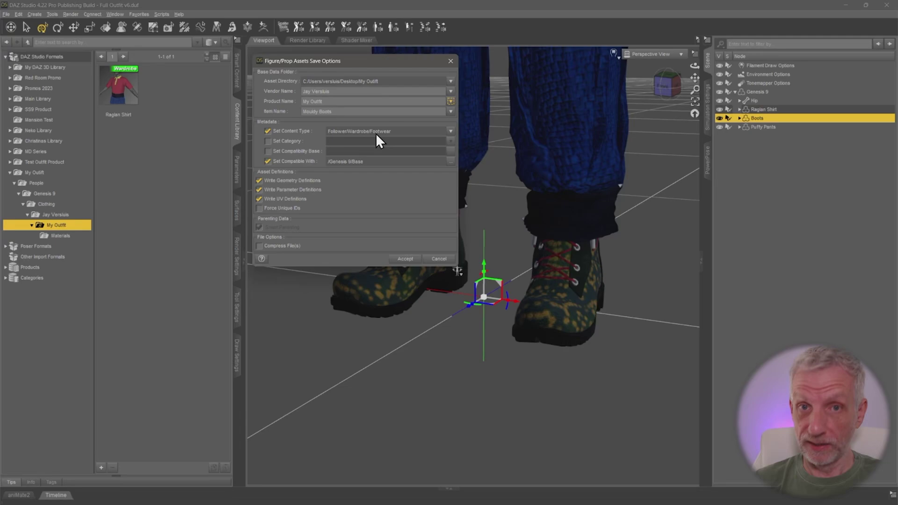
{"action": "left_click", "coordinate": [273, 142]}
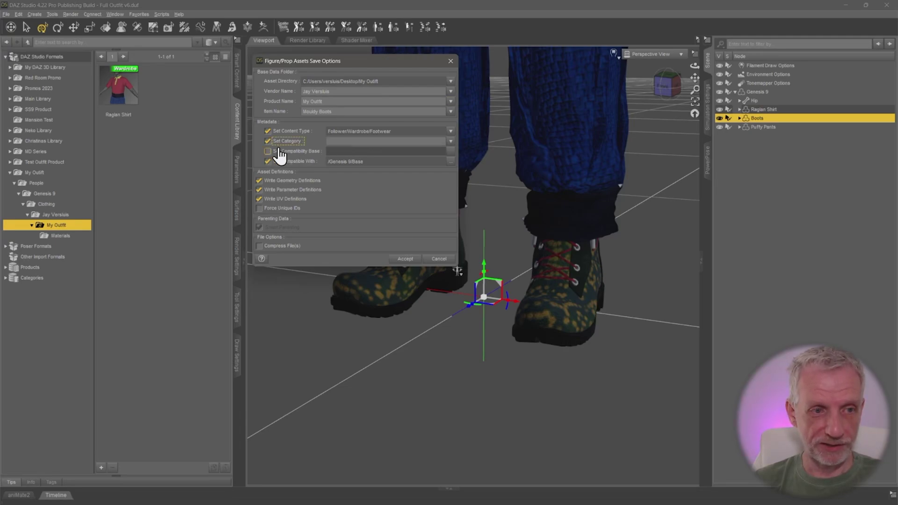
{"action": "left_click", "coordinate": [450, 141]}
{"action": "left_click", "coordinate": [331, 152]}
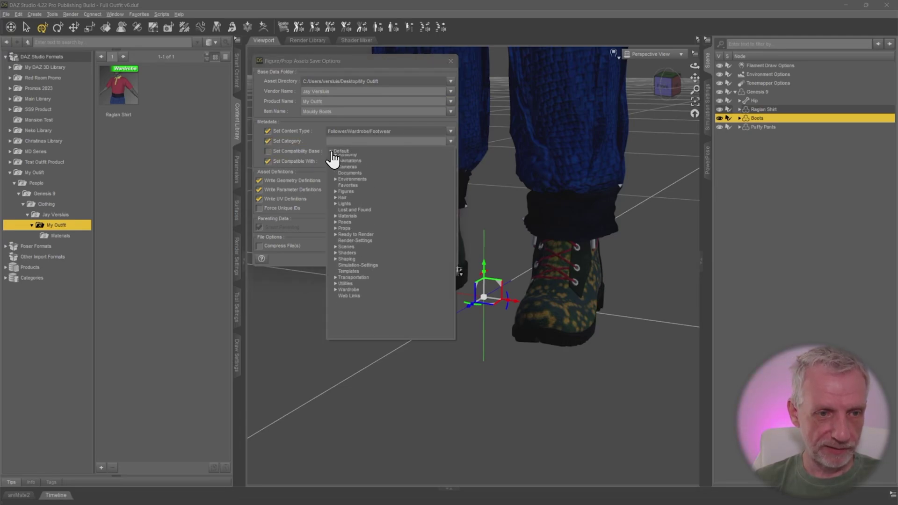
{"action": "left_click", "coordinate": [335, 299]}
{"action": "scroll", "coordinate": [393, 290], "scroll_direction": "down", "scroll_amount": 3}
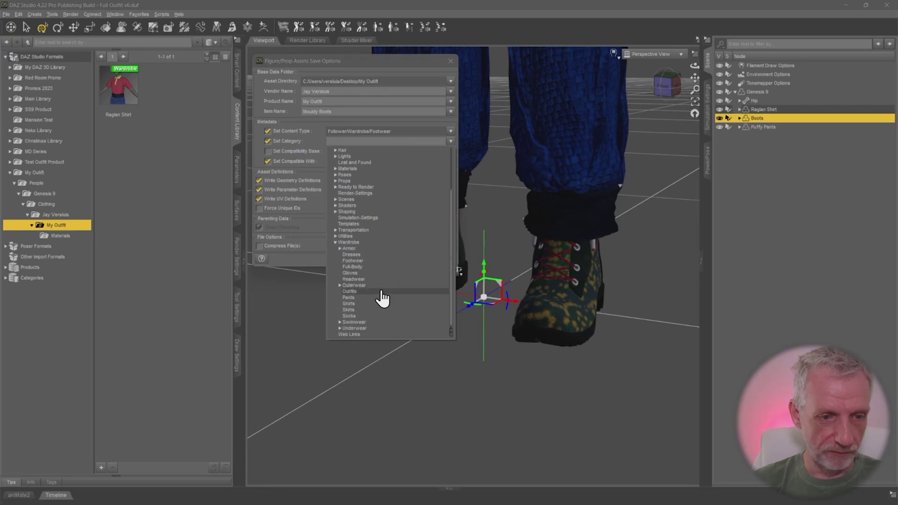
{"action": "left_click", "coordinate": [353, 261]}
Set My Outfit as compatibility base, toggle Genesis 9 compatibility, and accept the save
{"action": "left_click", "coordinate": [269, 151]}
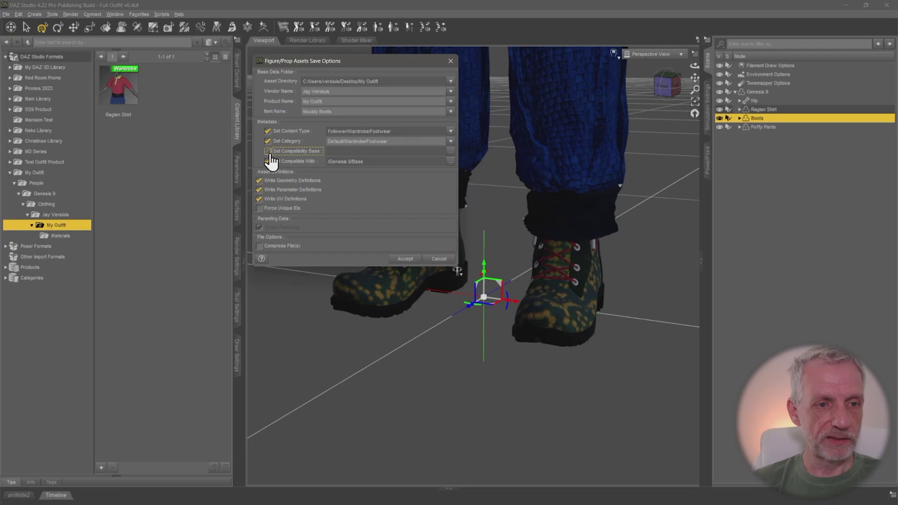
{"action": "left_click", "coordinate": [451, 151]}
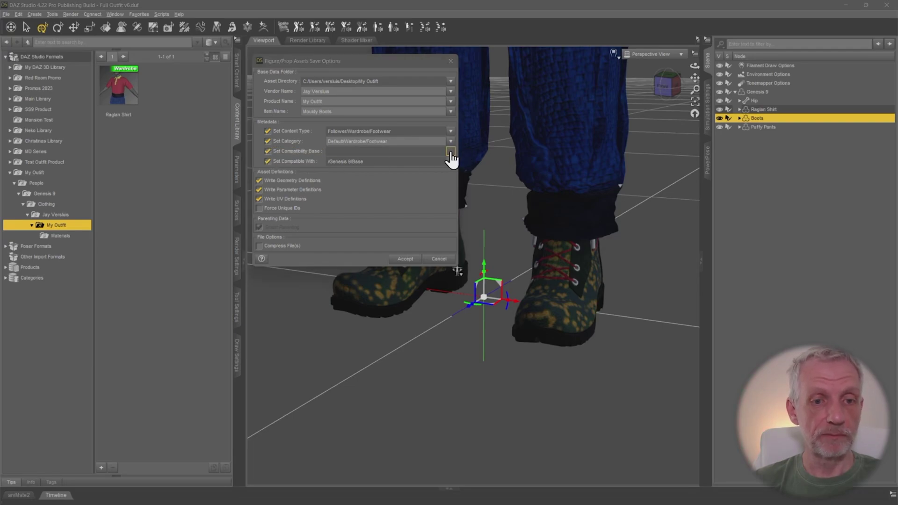
{"action": "type", "text": "my"}
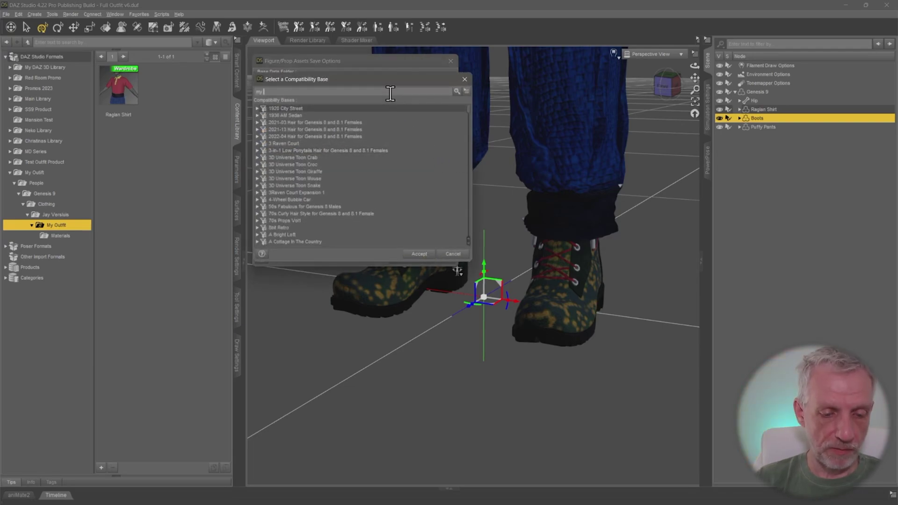
{"action": "type", "text": " ou"}
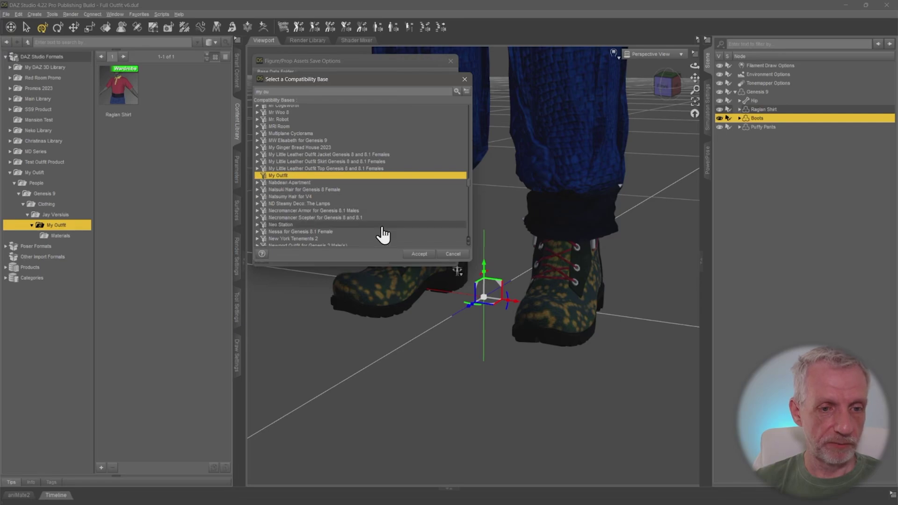
{"action": "left_click", "coordinate": [416, 254]}
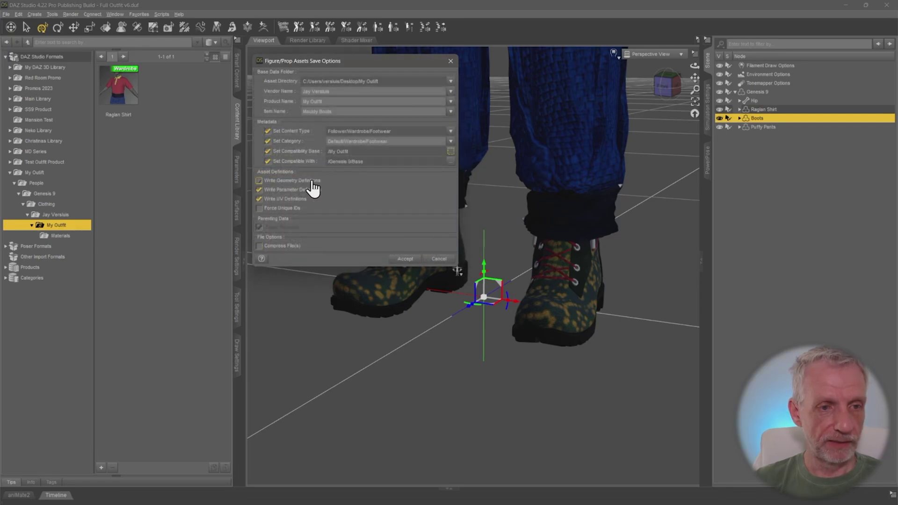
{"action": "left_click", "coordinate": [268, 162]}
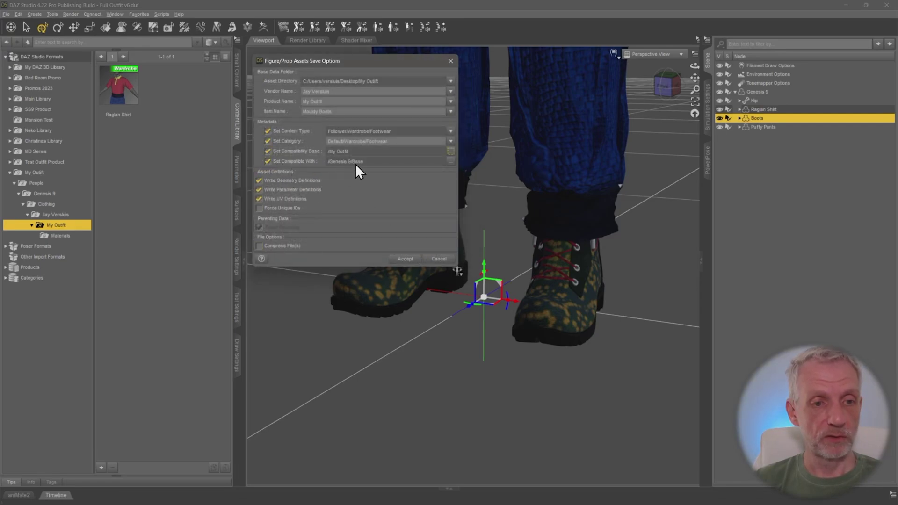
{"action": "left_click", "coordinate": [406, 258]}
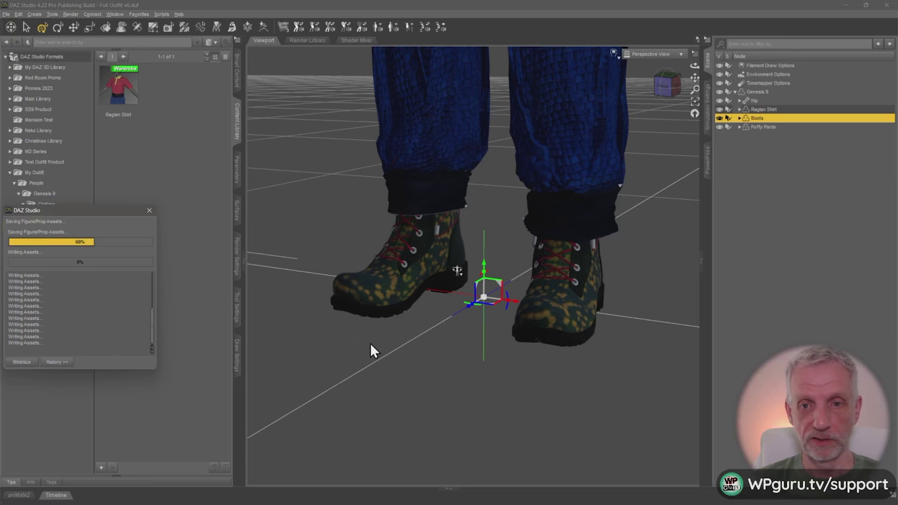
Select the Puffy Pants in the Scene pane and frame them in the viewport
{"action": "left_click", "coordinate": [772, 127]}
{"action": "key", "text": "ctrl+f"}
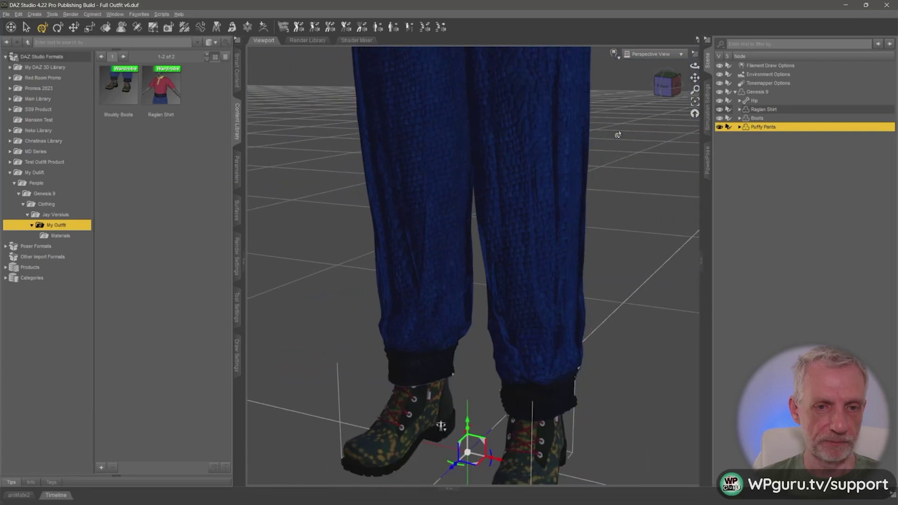
Save the pants as a Figure/Prop support asset with the file name Puffy Pants
{"action": "left_click", "coordinate": [6, 14]}
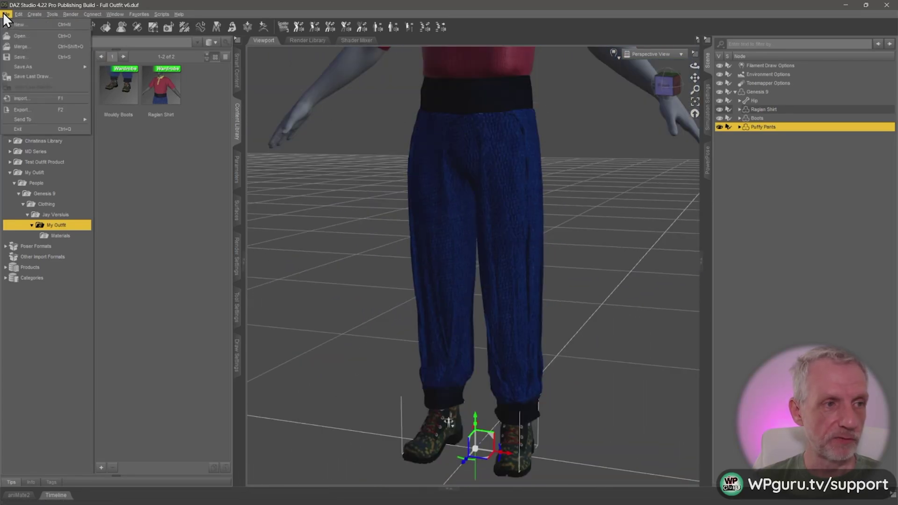
{"action": "mouse_move", "coordinate": [62, 66]}
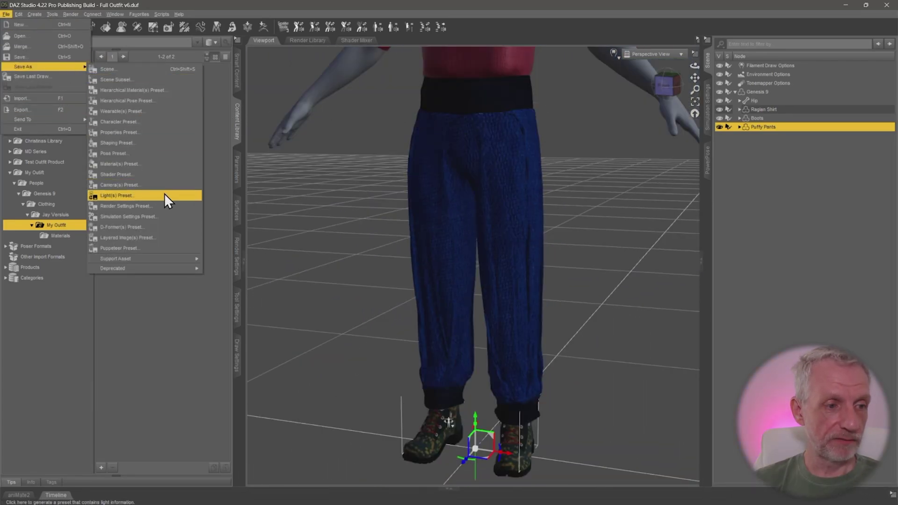
{"action": "mouse_move", "coordinate": [169, 258]}
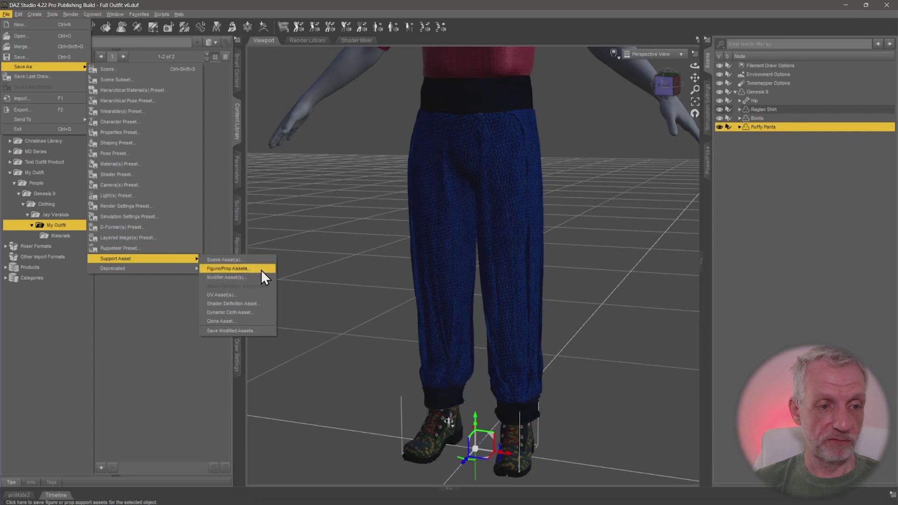
{"action": "left_click", "coordinate": [265, 268]}
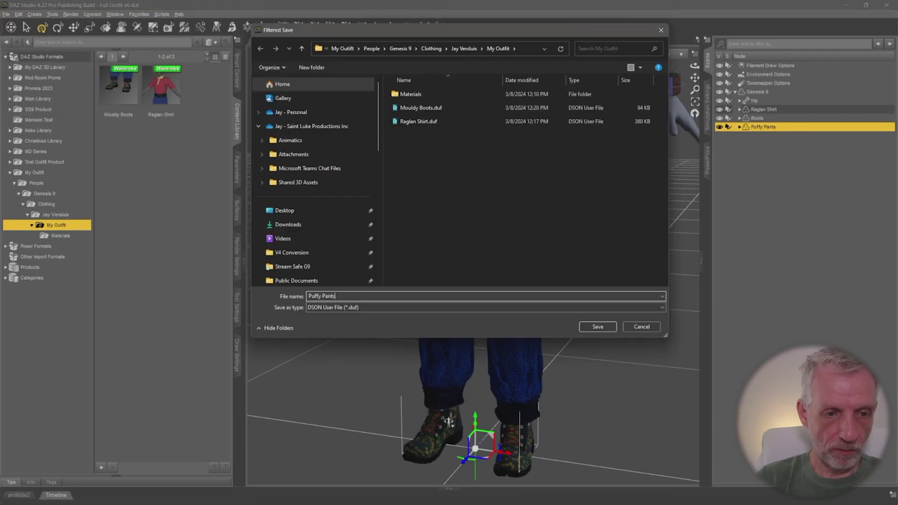
{"action": "key", "text": "Return"}
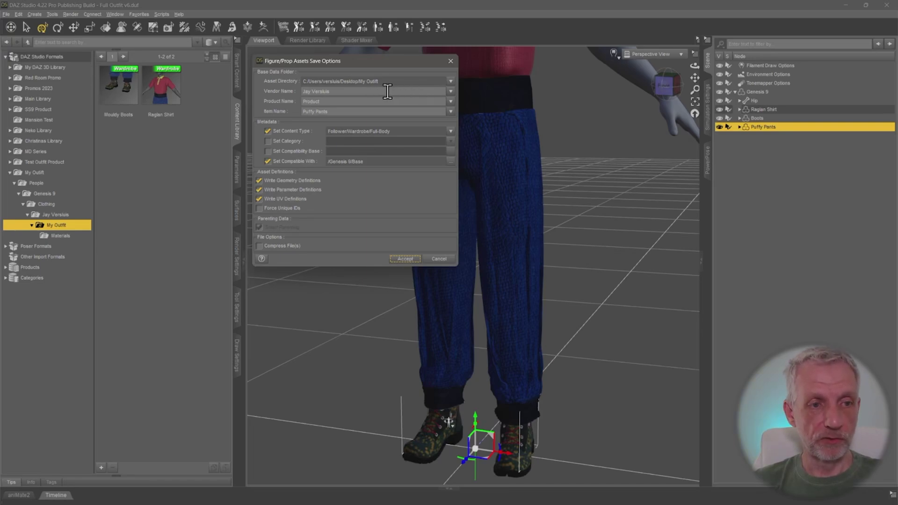
Set the product name to My Outfit and the content type to Follower/Wardrobe/Pant
{"action": "left_click", "coordinate": [451, 101]}
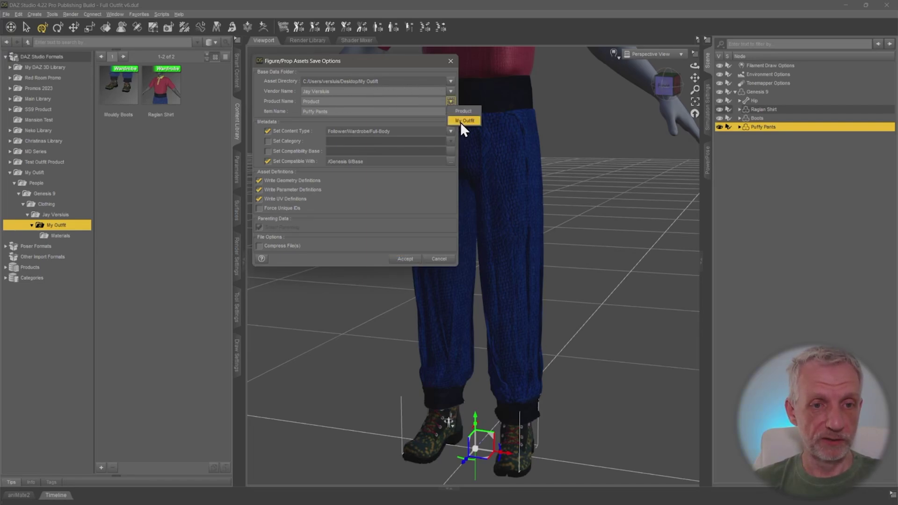
{"action": "left_click", "coordinate": [463, 121]}
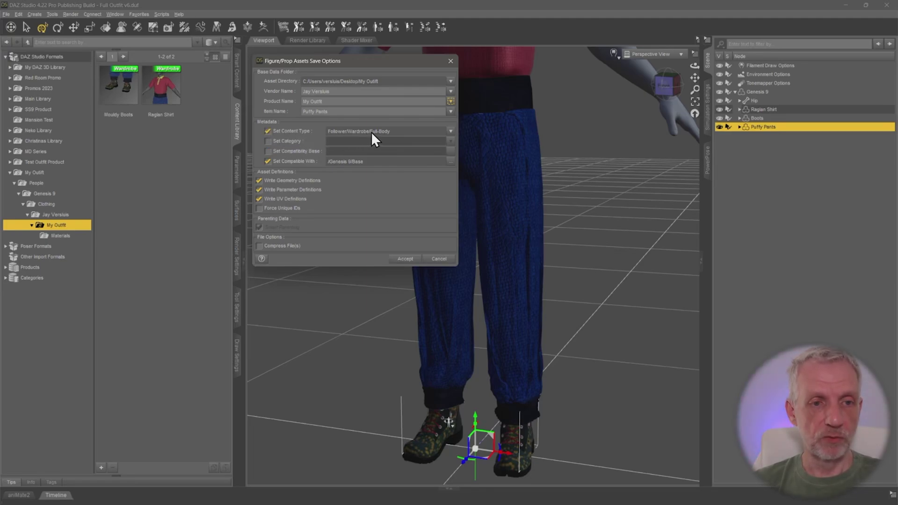
{"action": "left_click", "coordinate": [448, 132]}
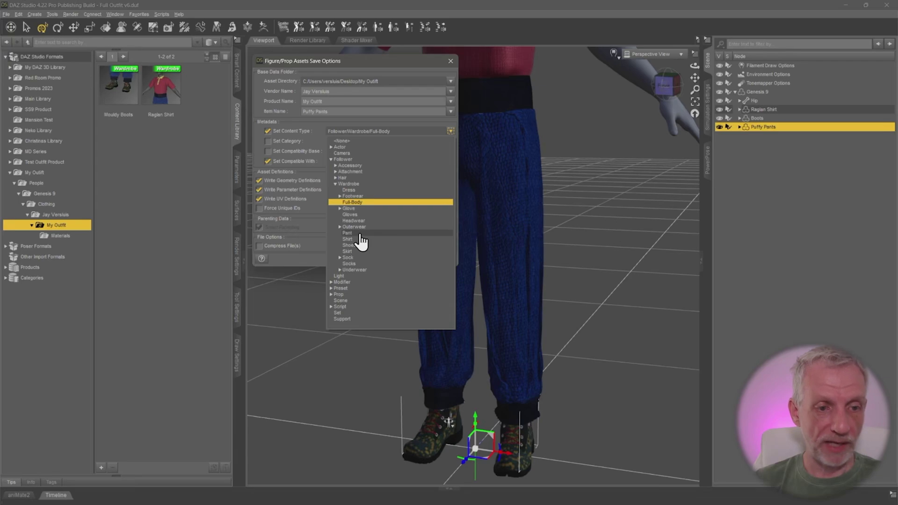
{"action": "left_click", "coordinate": [360, 233]}
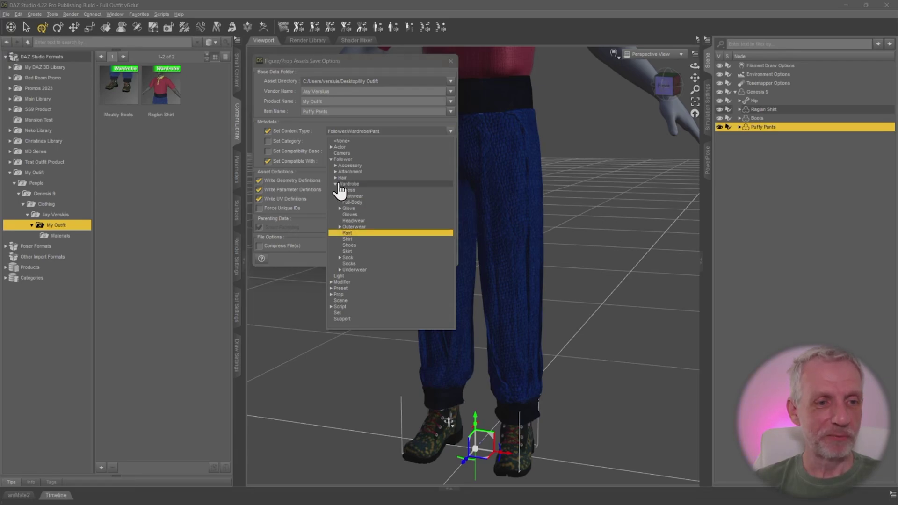
File the pants under Default/Wardrobe/Pants and enable Set Compatibility Base
{"action": "left_click", "coordinate": [268, 141]}
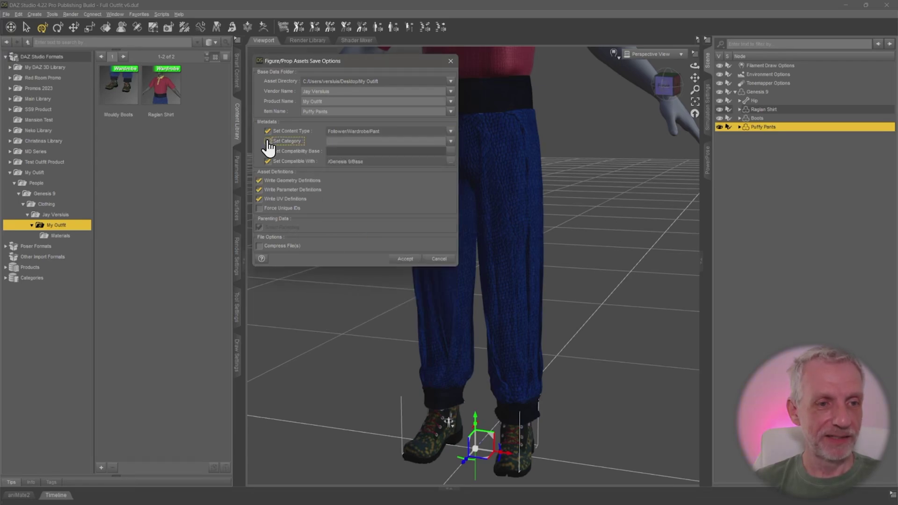
{"action": "left_click", "coordinate": [451, 141]}
{"action": "left_click", "coordinate": [331, 151]}
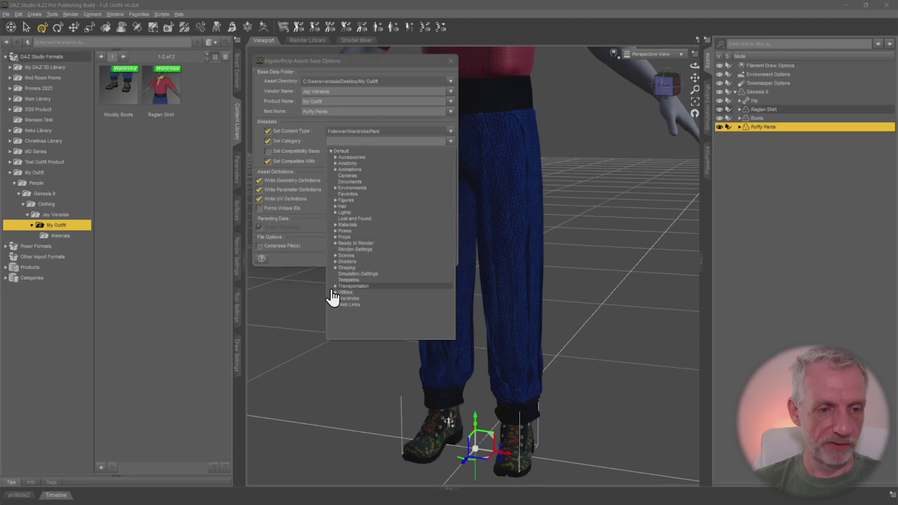
{"action": "scroll", "coordinate": [402, 291], "scroll_direction": "down", "scroll_amount": 3}
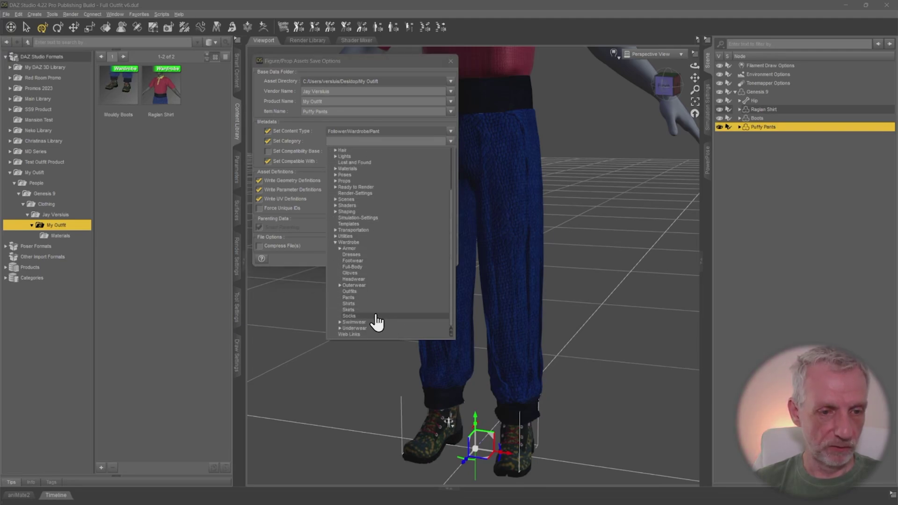
{"action": "left_click", "coordinate": [363, 298]}
{"action": "left_click", "coordinate": [363, 299]}
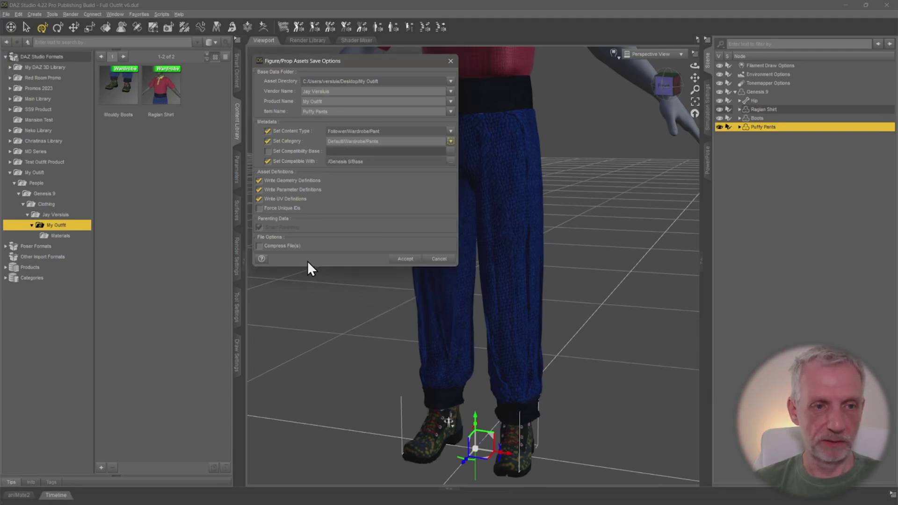
{"action": "left_click", "coordinate": [268, 152]}
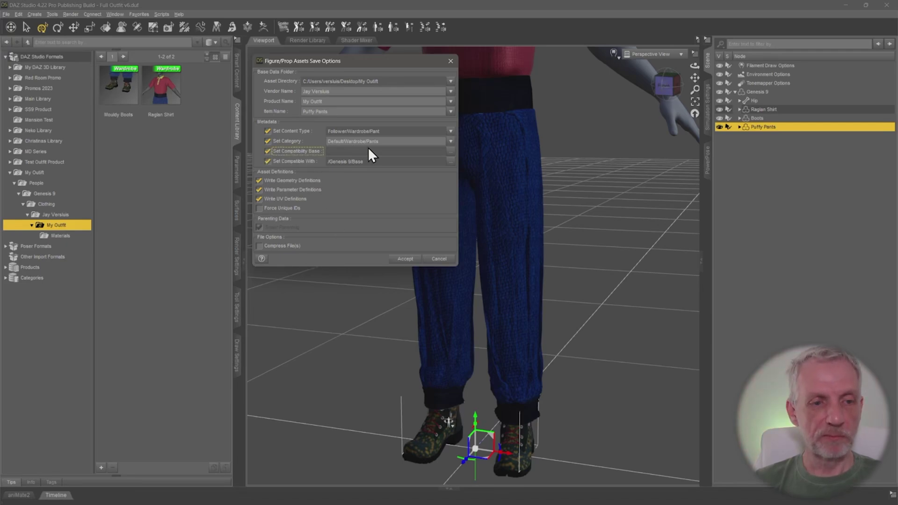
Choose My Outfit as compatibility base, skip parameter definitions, mark Genesis 9 compatible, and save
{"action": "left_click", "coordinate": [451, 151]}
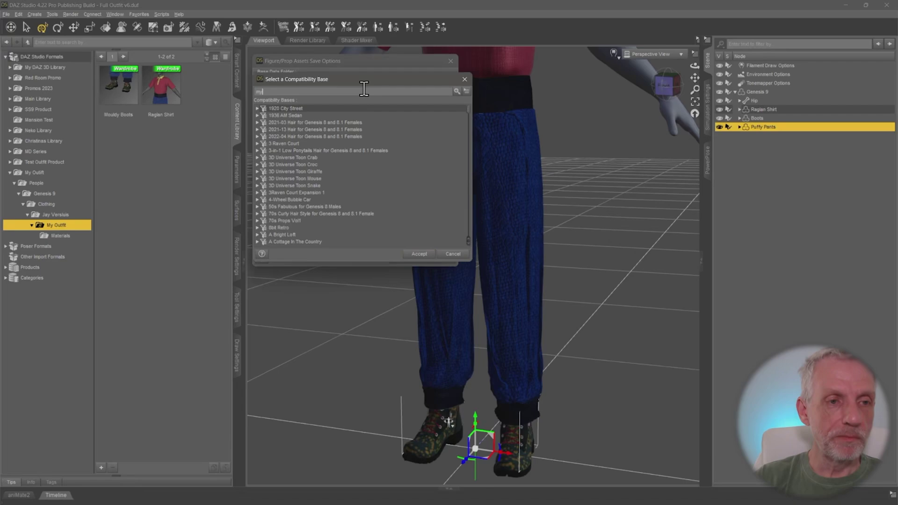
{"action": "type", "text": "my"}
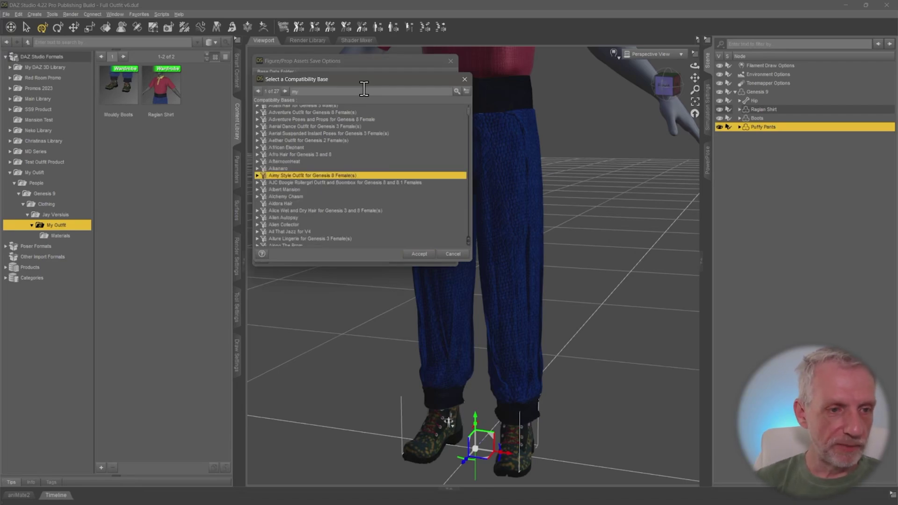
{"action": "type", "text": " ou"}
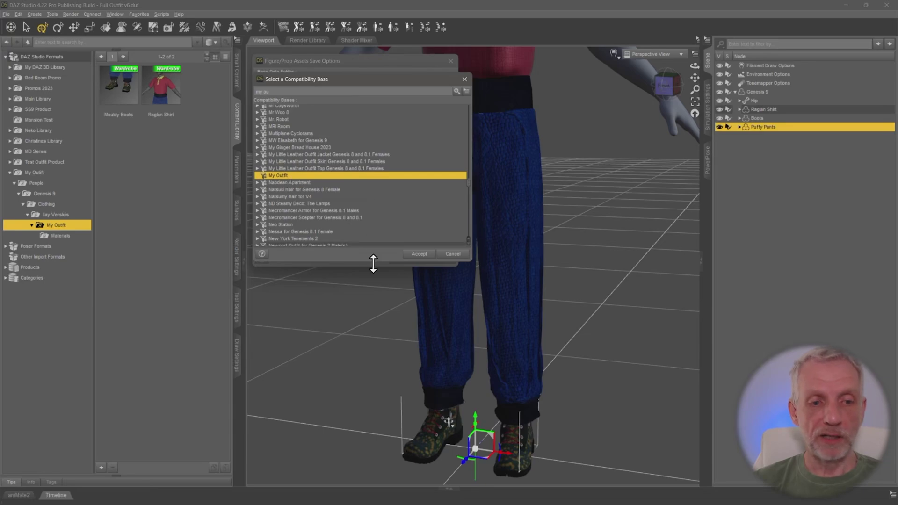
{"action": "left_click", "coordinate": [418, 254]}
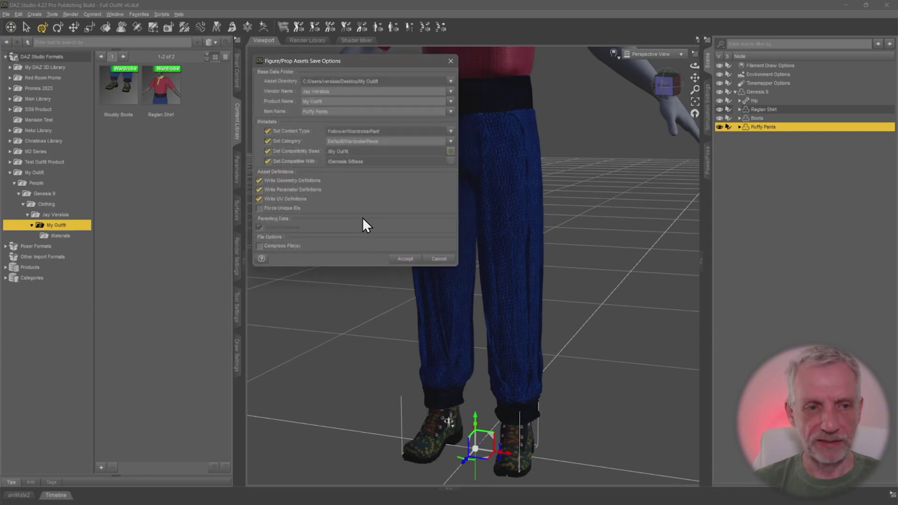
{"action": "left_click", "coordinate": [316, 189]}
{"action": "left_click", "coordinate": [297, 168]}
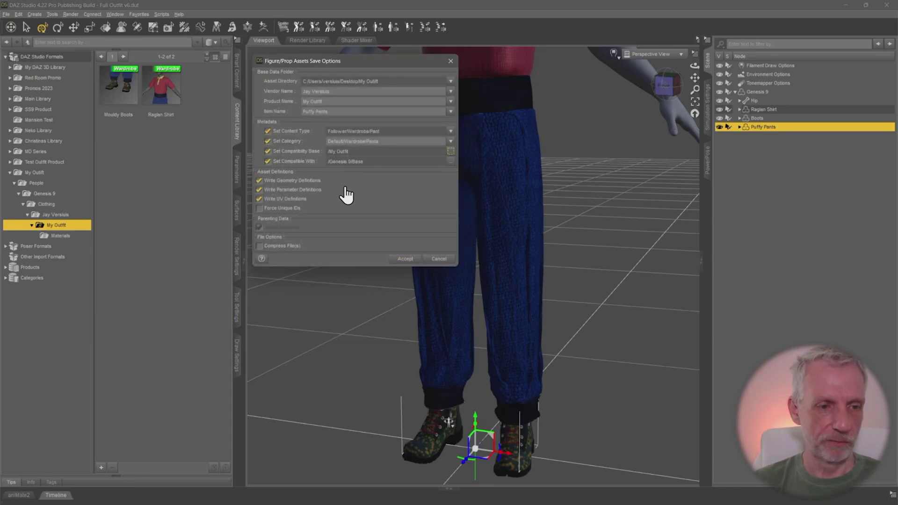
{"action": "left_click", "coordinate": [405, 259]}
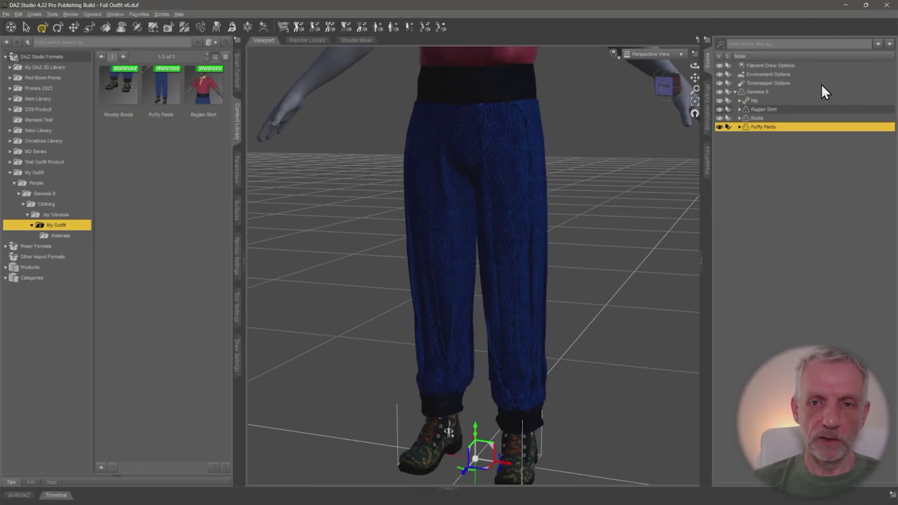
Frame the Genesis 9 figure and show the MD Series Daz Scenes folder in the Content Library
{"action": "left_click", "coordinate": [762, 91]}
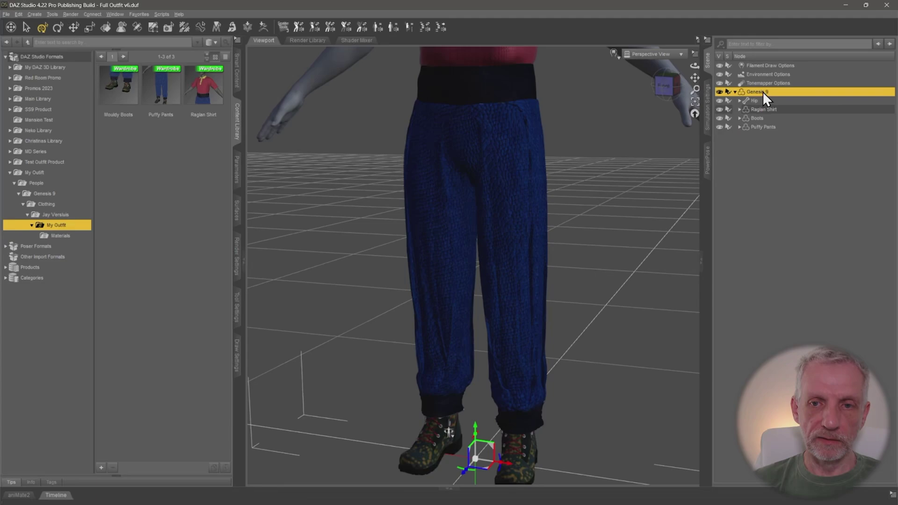
{"action": "key", "text": "ctrl+f"}
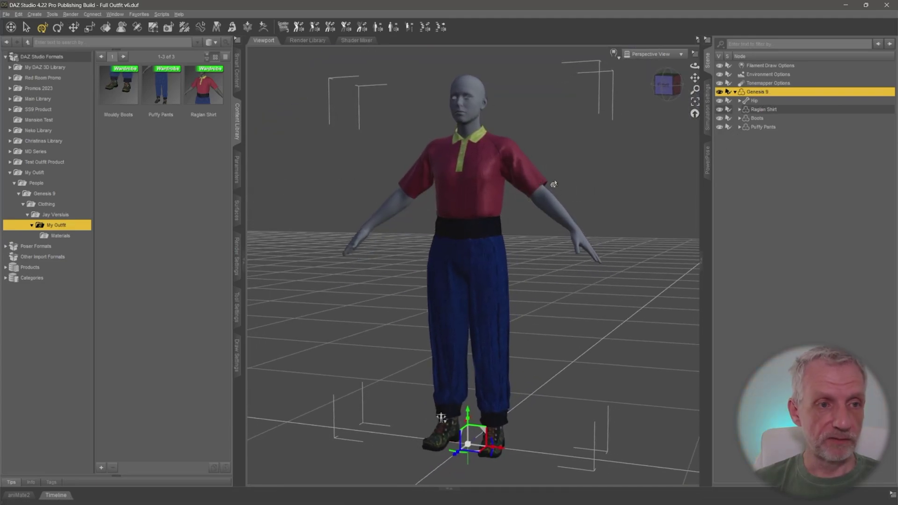
{"action": "left_click", "coordinate": [6, 14]}
{"action": "left_click", "coordinate": [50, 162]}
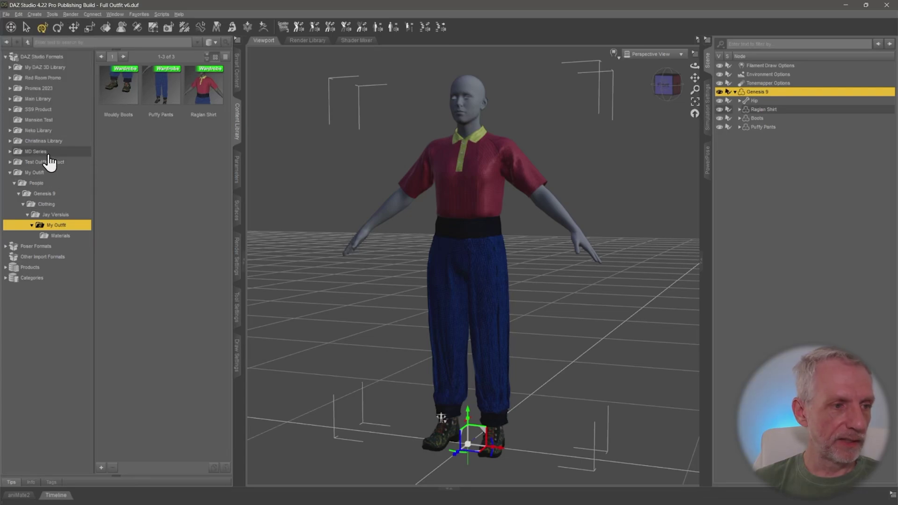
{"action": "left_click", "coordinate": [48, 153]}
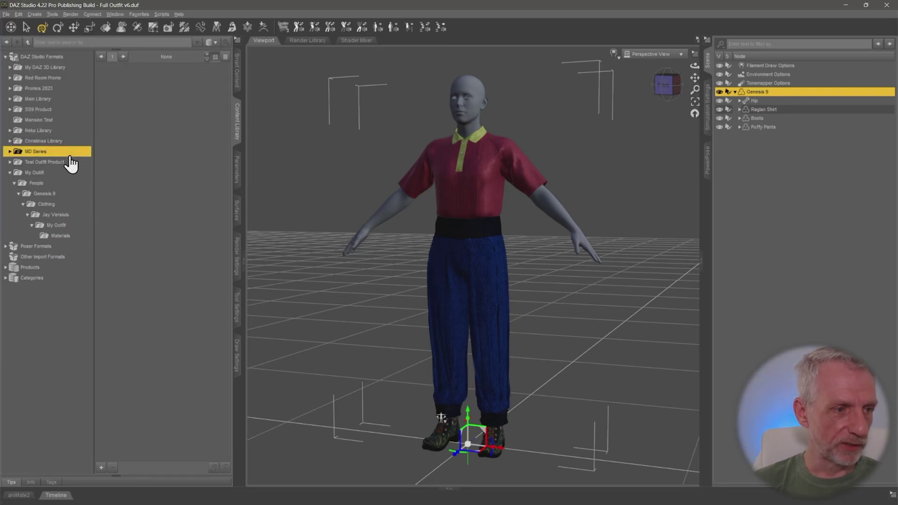
{"action": "double_click", "coordinate": [70, 153]}
{"action": "left_click", "coordinate": [61, 173]}
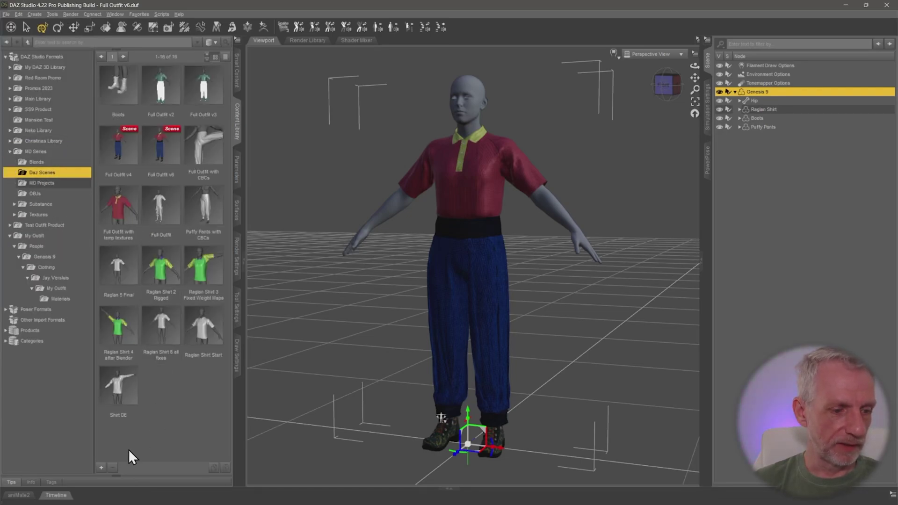
Save the whole scene as Full Outfit v7.duf in the Daz Scenes folder
{"action": "left_click", "coordinate": [101, 467]}
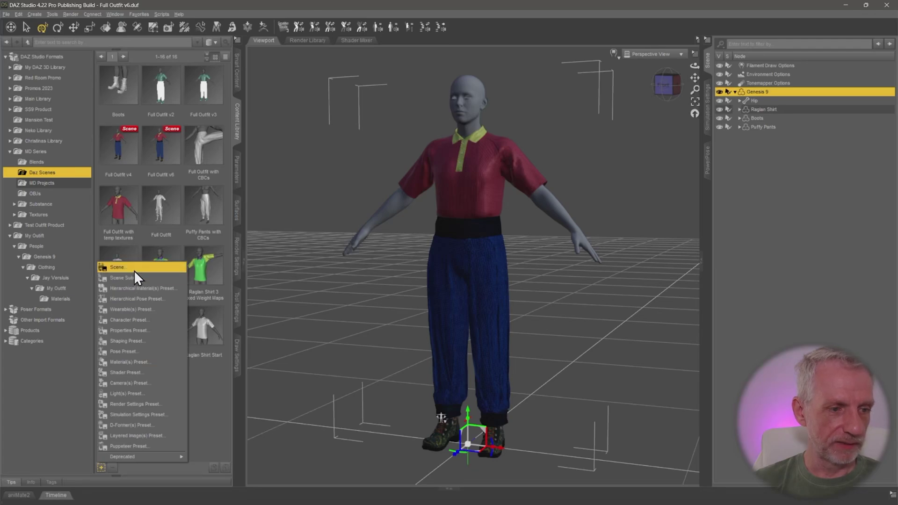
{"action": "left_click", "coordinate": [121, 267]}
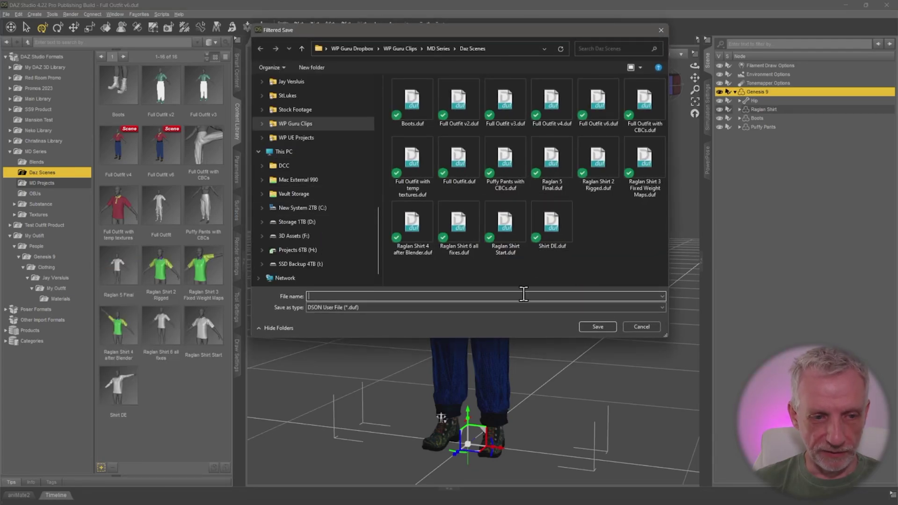
{"action": "left_click", "coordinate": [598, 102]}
{"action": "left_click", "coordinate": [444, 295]}
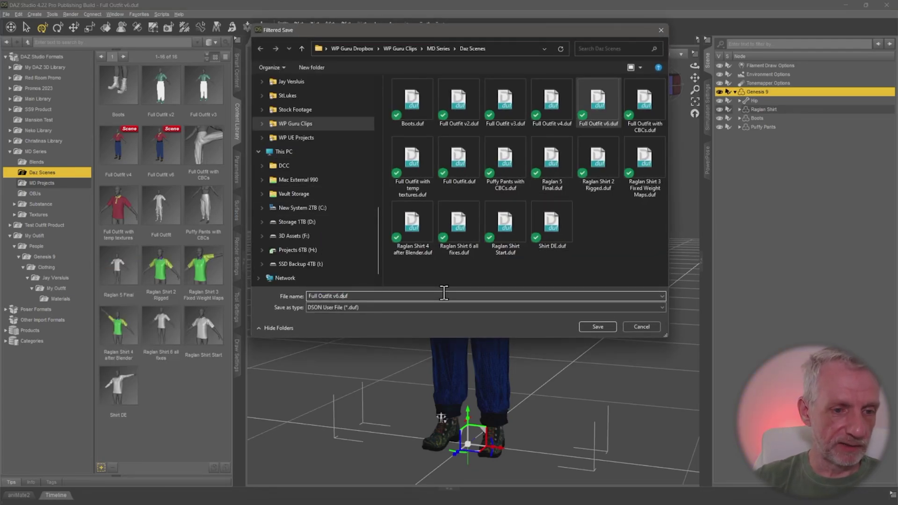
{"action": "key", "text": "Return"}
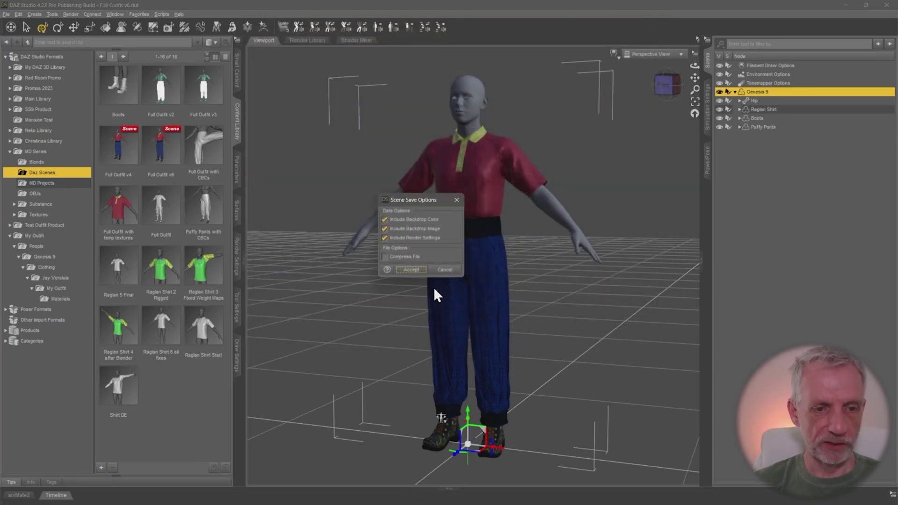
{"action": "left_click", "coordinate": [411, 271]}
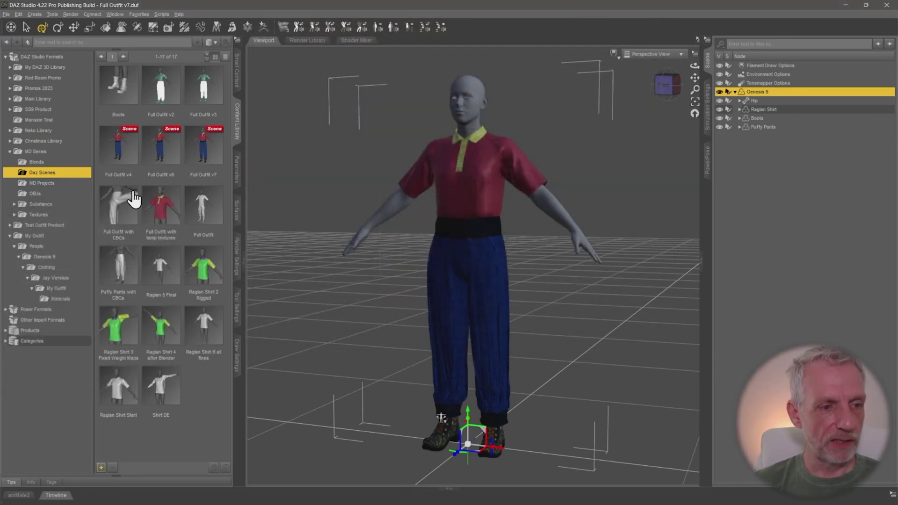
{"action": "key", "text": "alt+Tab"}
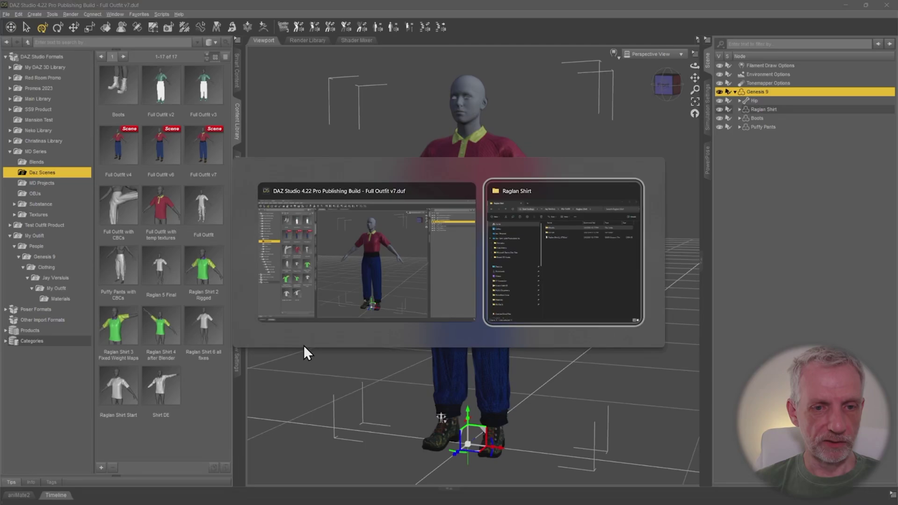
In Explorer's Daz Scenes folder, compare Full Outfit v7.duf's 1,220 KB size against v6's 237,673 KB
{"action": "key", "text": "super"}
{"action": "left_click", "coordinate": [181, 377]}
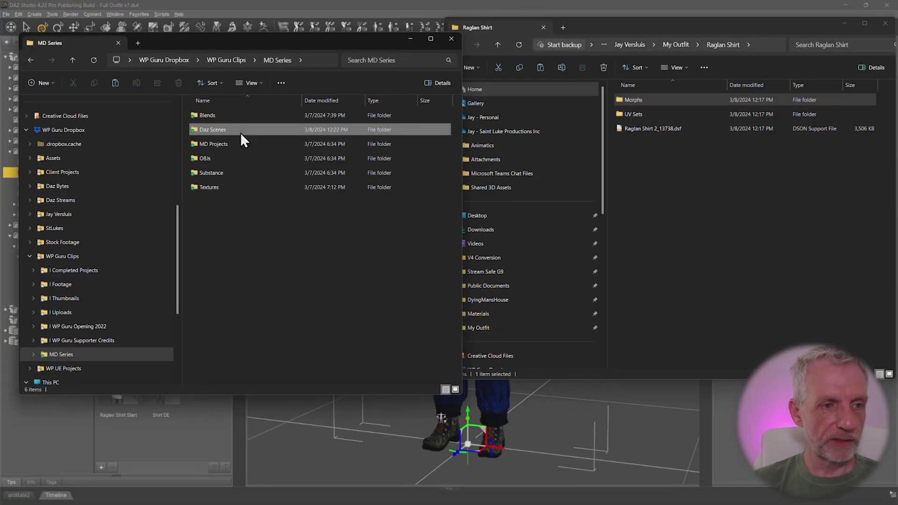
{"action": "double_click", "coordinate": [240, 133]}
{"action": "left_click", "coordinate": [435, 145]}
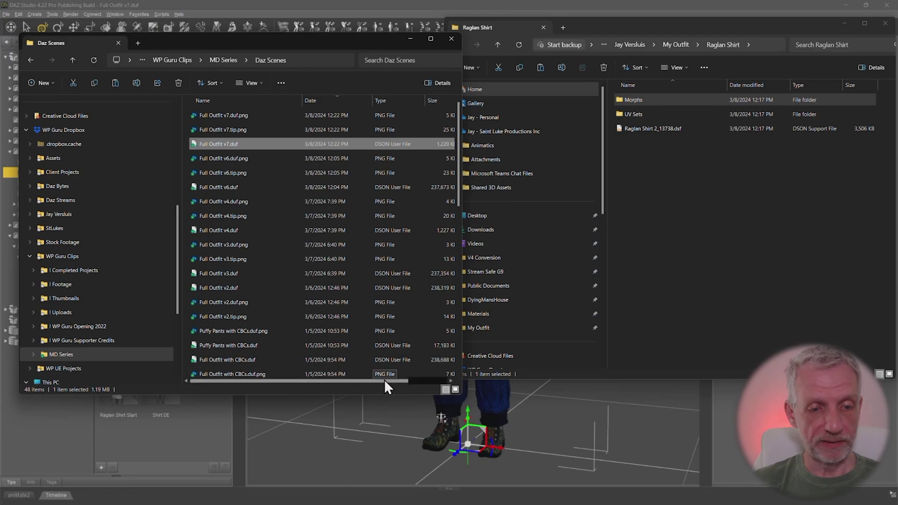
{"action": "left_click_drag", "start_coordinate": [384, 380], "coordinate": [406, 379]}
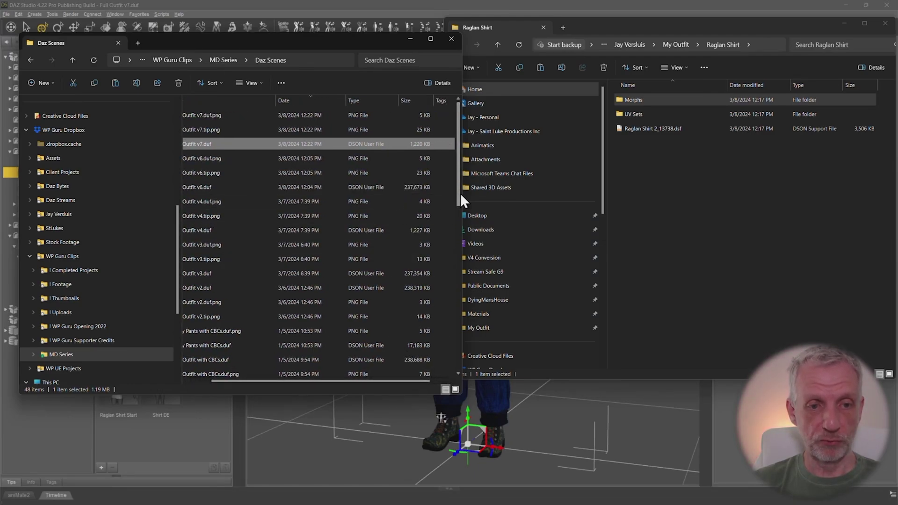
{"action": "left_click_drag", "start_coordinate": [461, 188], "coordinate": [497, 188]}
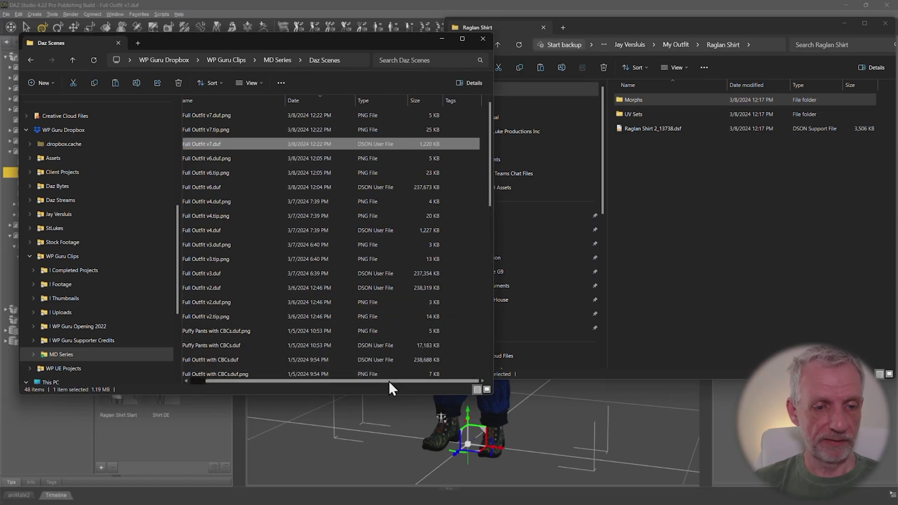
{"action": "left_click_drag", "start_coordinate": [387, 380], "coordinate": [361, 380]}
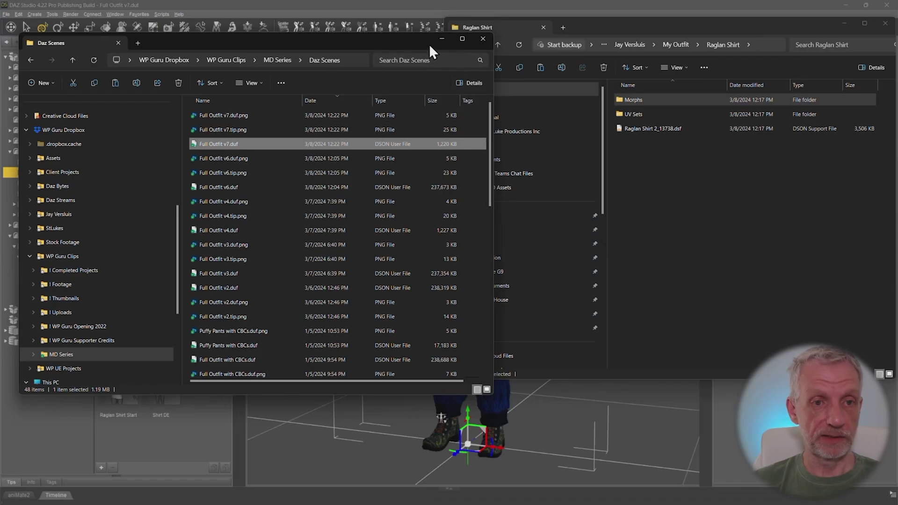
Close Explorer and delete the Raglan Shirt from the scene
{"action": "left_click", "coordinate": [483, 38]}
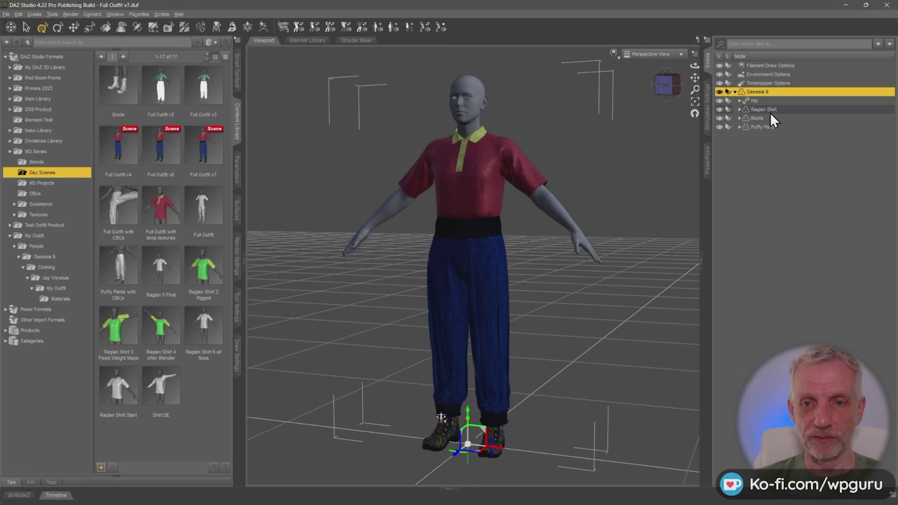
{"action": "left_click", "coordinate": [770, 111]}
{"action": "key", "text": "Delete"}
Delete the Boots and the Puffy Pants from the scene
{"action": "left_click", "coordinate": [762, 109]}
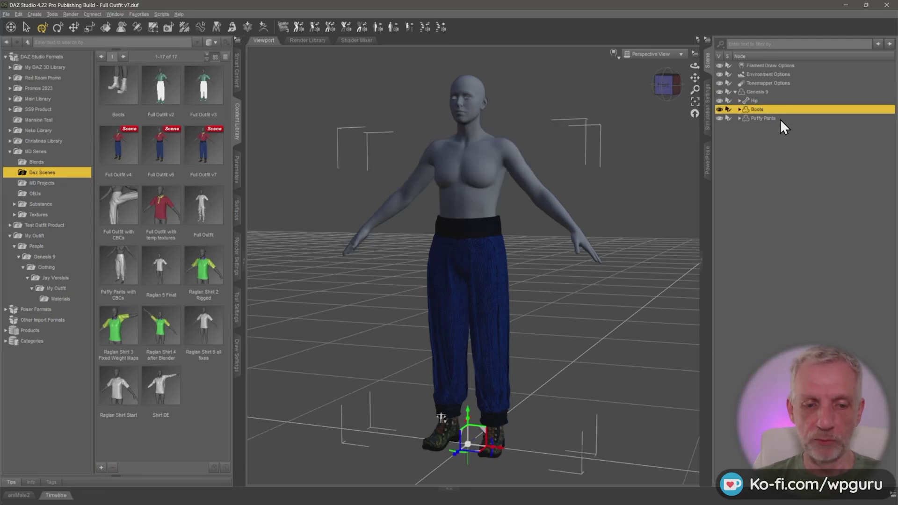
{"action": "left_click", "coordinate": [719, 109]}
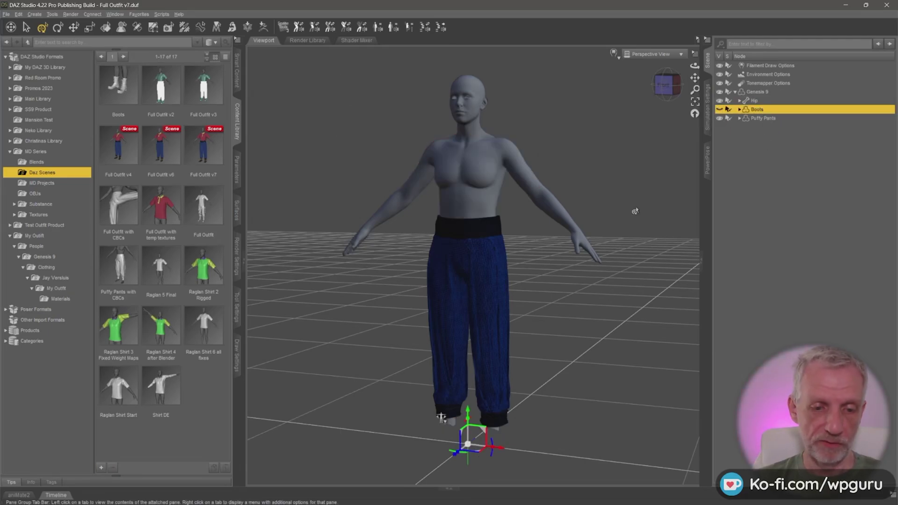
{"action": "left_click_drag", "start_coordinate": [585, 262], "coordinate": [595, 276], "text": "alt"}
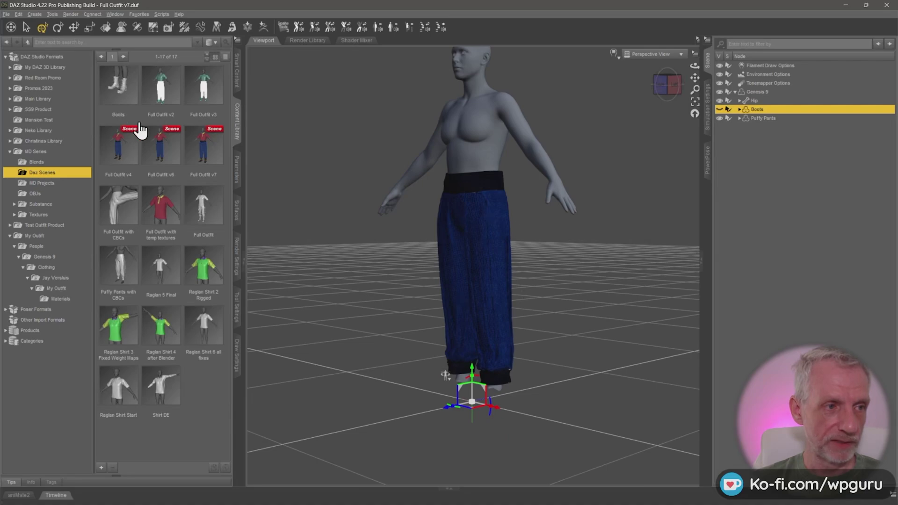
{"action": "left_click", "coordinate": [27, 29]}
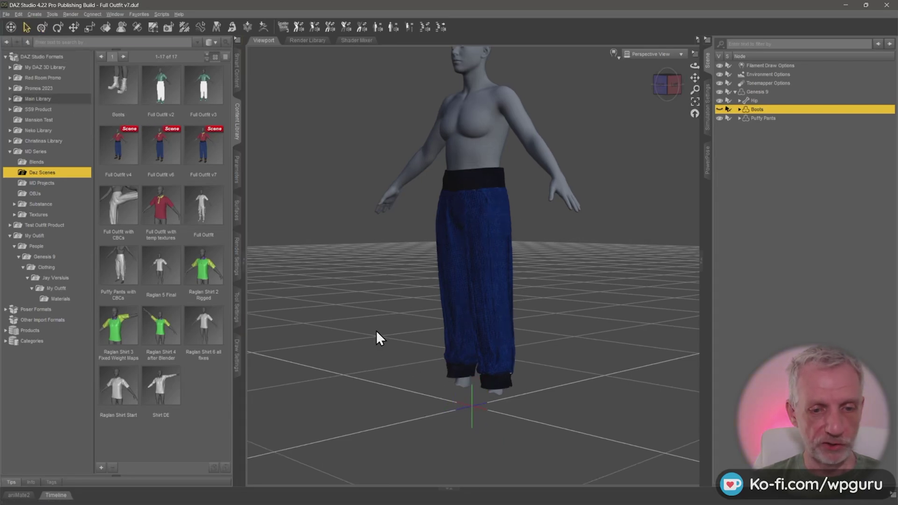
{"action": "scroll", "coordinate": [376, 330], "scroll_direction": "up", "scroll_amount": 2}
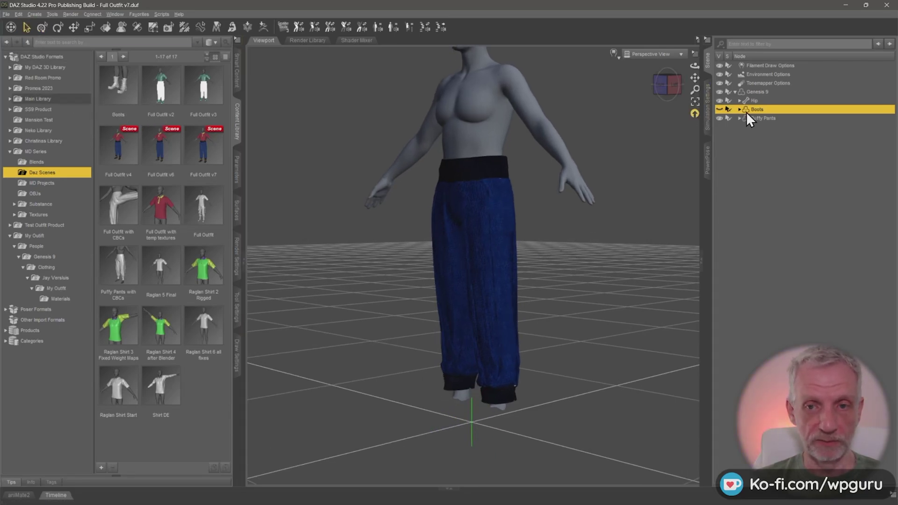
{"action": "key", "text": "Delete"}
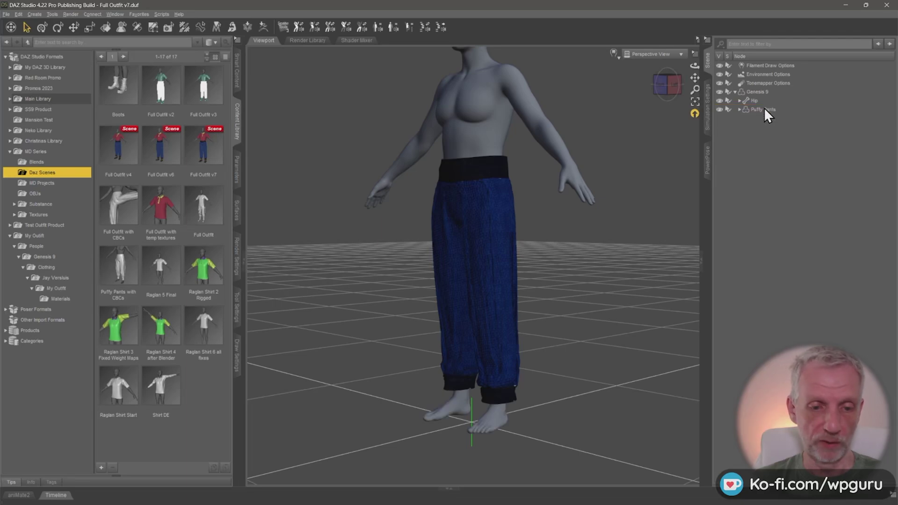
{"action": "left_click", "coordinate": [773, 111]}
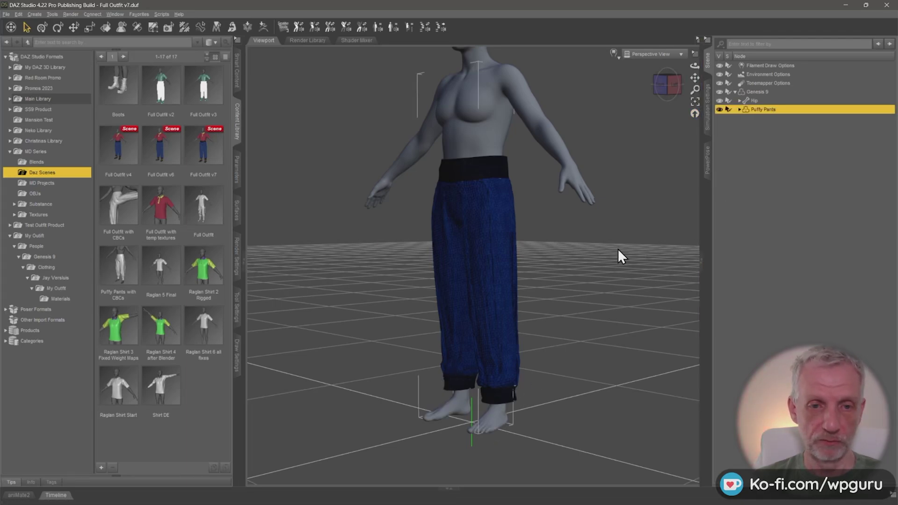
{"action": "key", "text": "Delete"}
{"action": "scroll", "coordinate": [447, 181], "scroll_direction": "down", "scroll_amount": 4}
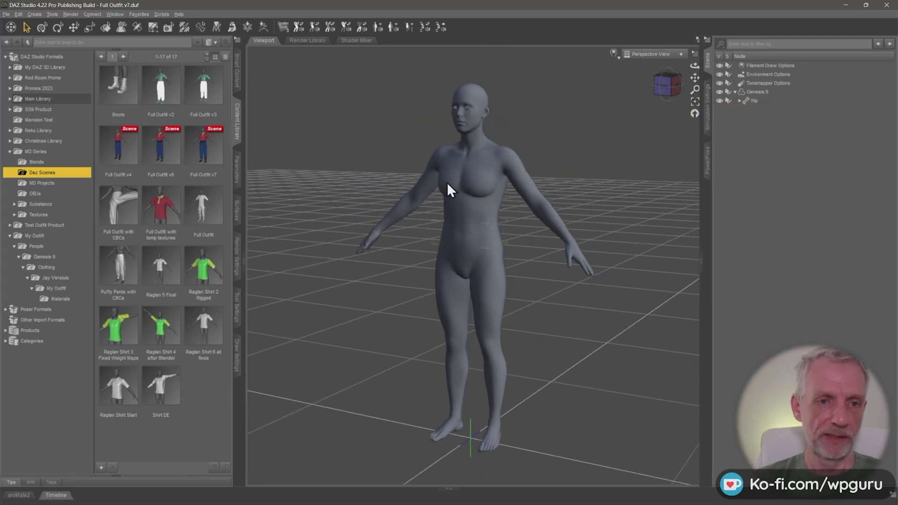
Open the My Outfit library folder and load the Mouldy Boots onto Genesis 9
{"action": "left_click", "coordinate": [795, 92]}
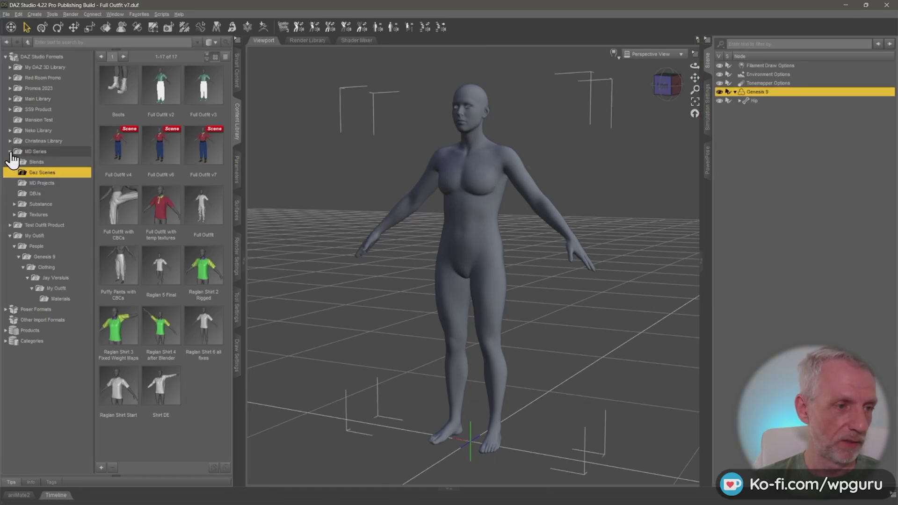
{"action": "left_click", "coordinate": [10, 151]}
{"action": "left_click", "coordinate": [65, 226]}
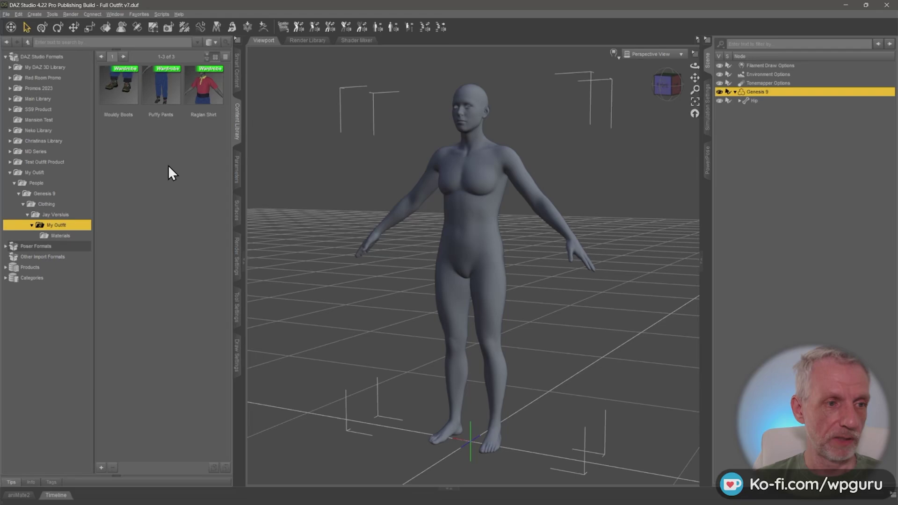
{"action": "double_click", "coordinate": [125, 92]}
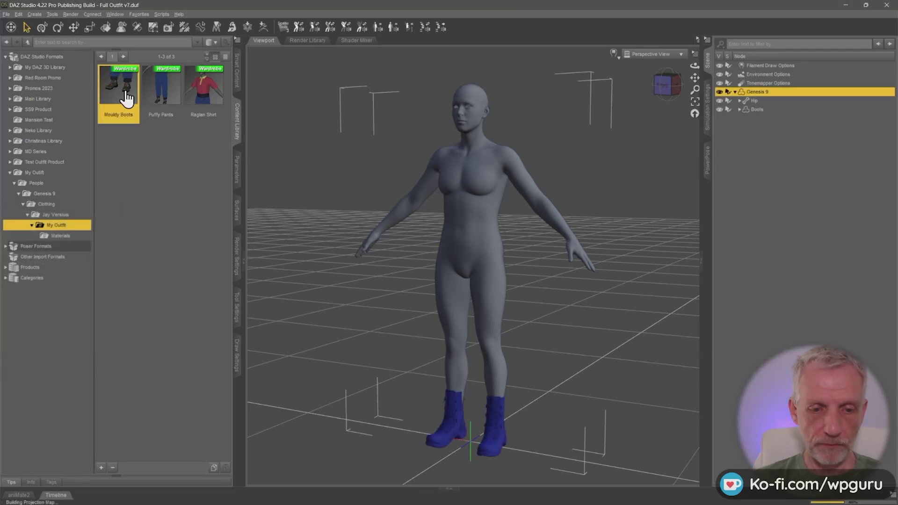
{"action": "left_click", "coordinate": [720, 109]}
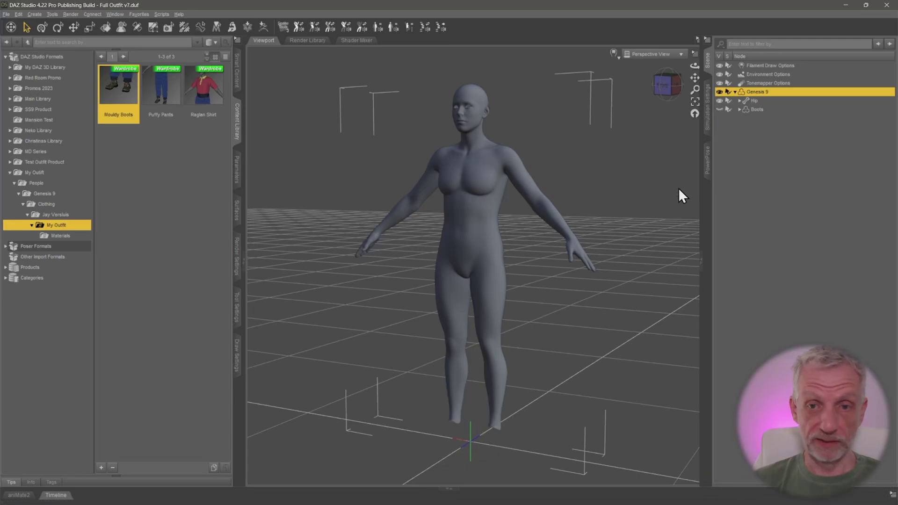
{"action": "left_click", "coordinate": [719, 110]}
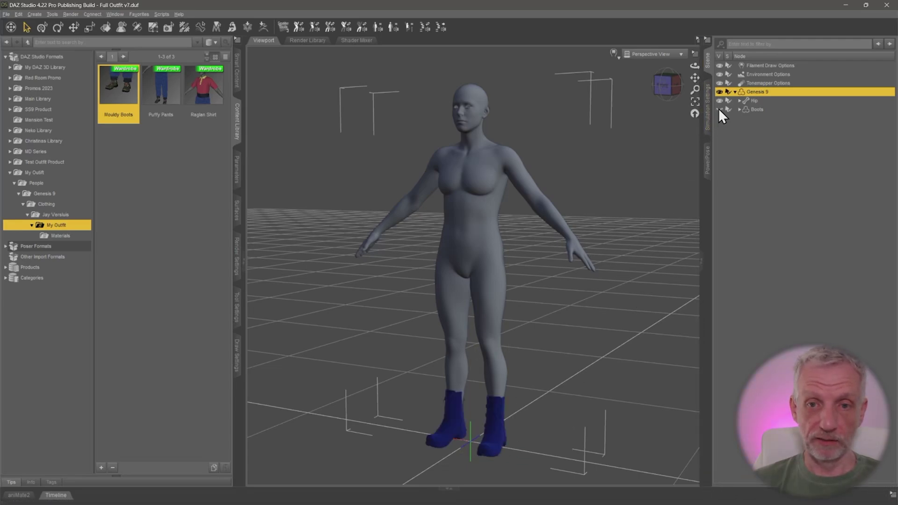
Load the Puffy Pants and the Raglan Shirt onto the figure
{"action": "double_click", "coordinate": [160, 108]}
{"action": "mouse_move", "coordinate": [490, 265]}
{"action": "left_mouse_down", "text": "alt"}
{"action": "mouse_move", "coordinate": [421, 265]}
{"action": "mouse_move", "coordinate": [468, 265]}
{"action": "left_mouse_up", "text": "alt"}
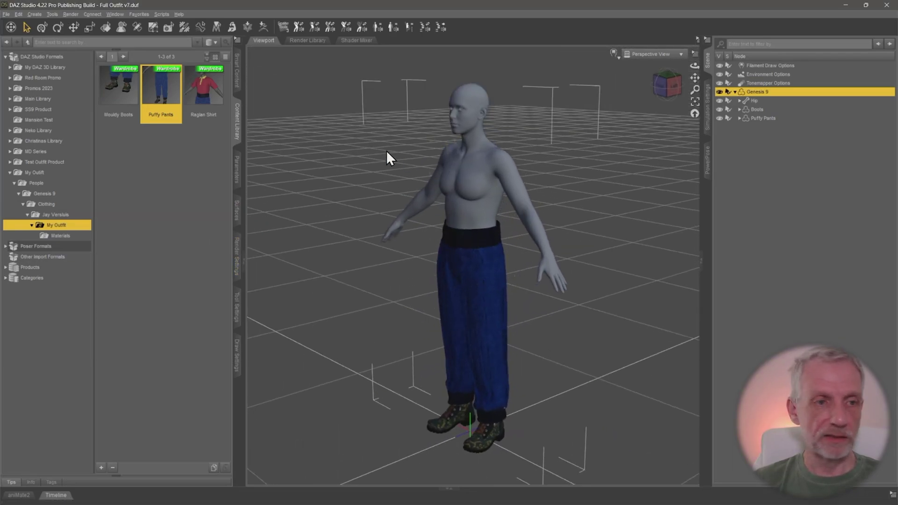
{"action": "double_click", "coordinate": [205, 83]}
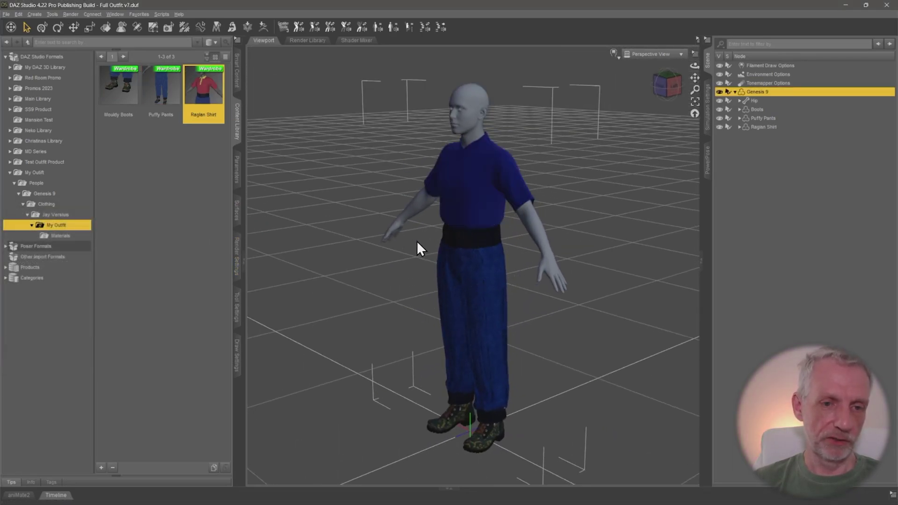
{"action": "scroll", "coordinate": [416, 229], "scroll_direction": "up", "scroll_amount": 5}
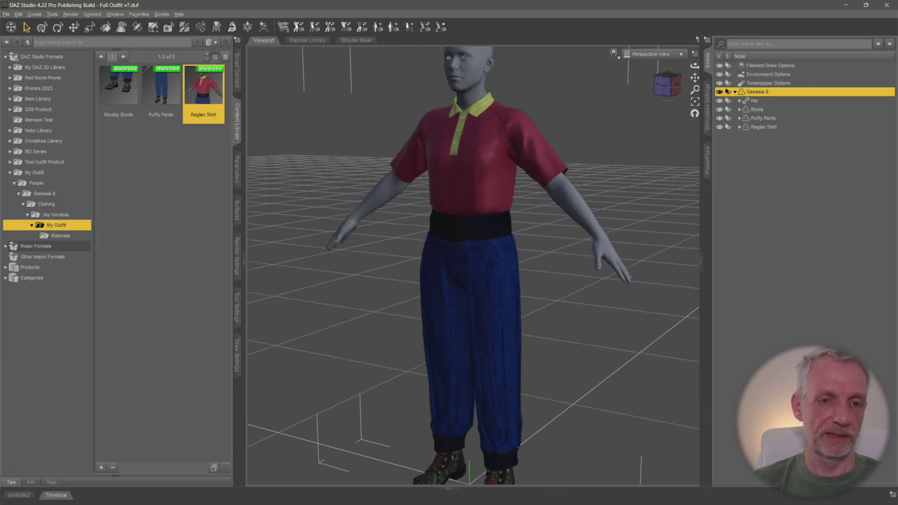
{"action": "scroll", "coordinate": [412, 231], "scroll_direction": "down", "scroll_amount": 5}
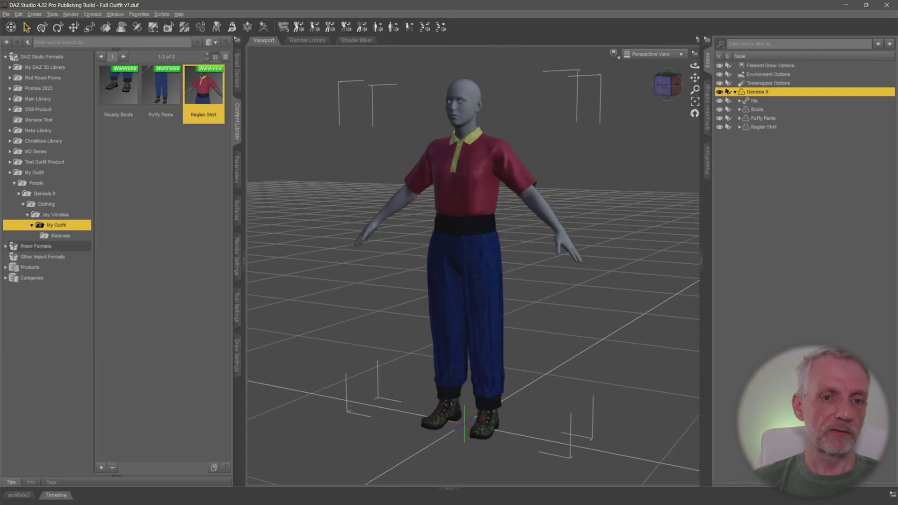
{"action": "mouse_move", "coordinate": [409, 257]}
{"action": "left_mouse_down", "text": "alt"}
{"action": "mouse_move", "coordinate": [413, 273]}
{"action": "mouse_move", "coordinate": [406, 263]}
{"action": "left_mouse_up", "text": "alt"}
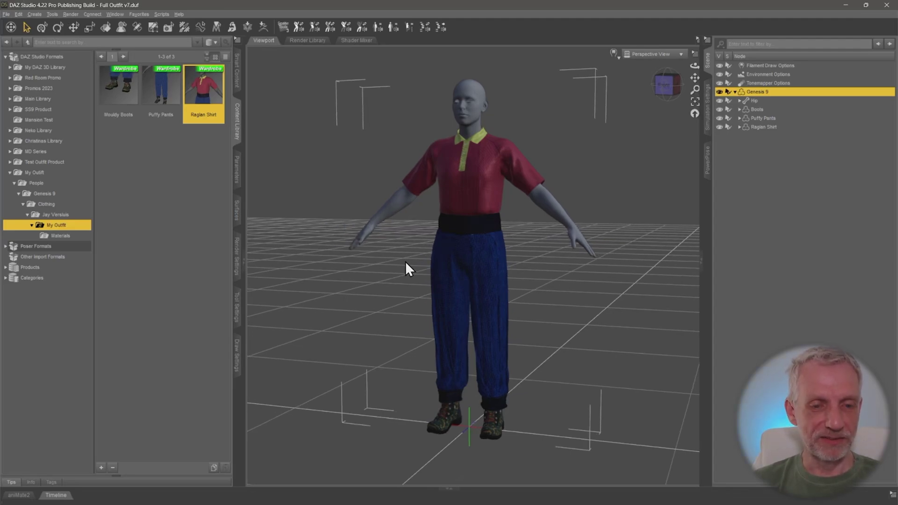
After checking File > Save As, bring up the Content Library's + list of preset types
{"action": "left_click_drag", "start_coordinate": [403, 275], "coordinate": [426, 258], "text": "alt"}
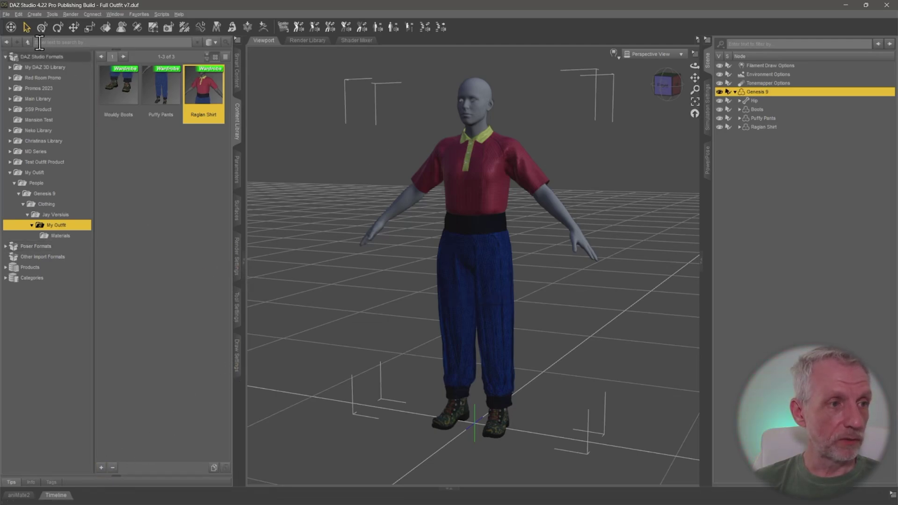
{"action": "left_click", "coordinate": [6, 14]}
{"action": "mouse_move", "coordinate": [54, 66]}
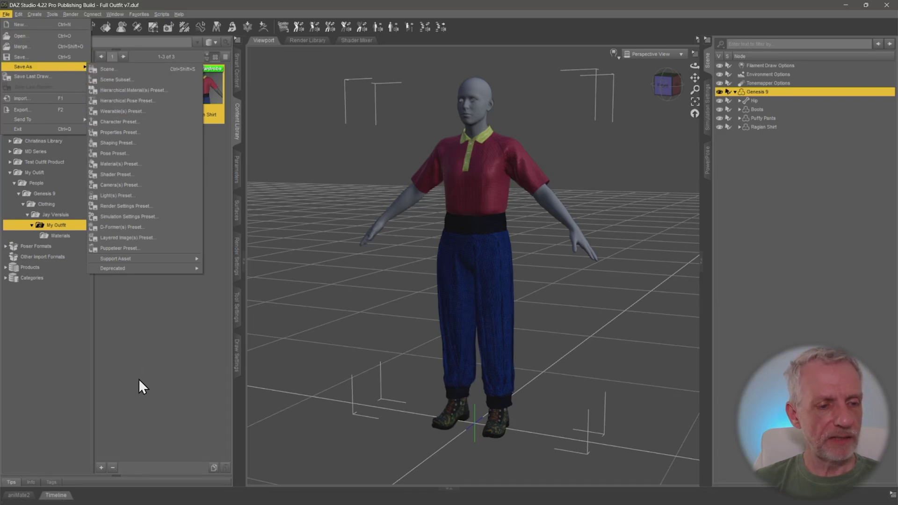
{"action": "left_click", "coordinate": [97, 461]}
{"action": "left_click", "coordinate": [101, 468]}
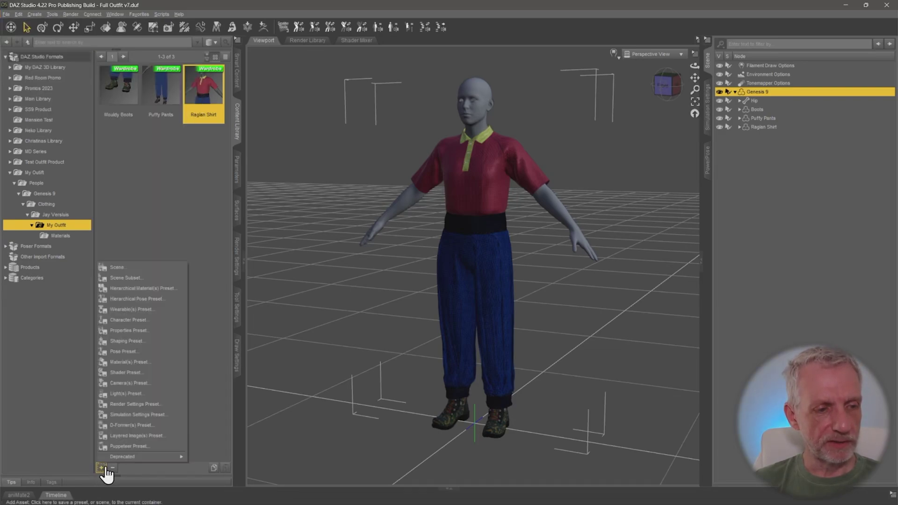
Save a wearable preset file named '! My Outfit' in the My Outfit folder
{"action": "left_click", "coordinate": [161, 309]}
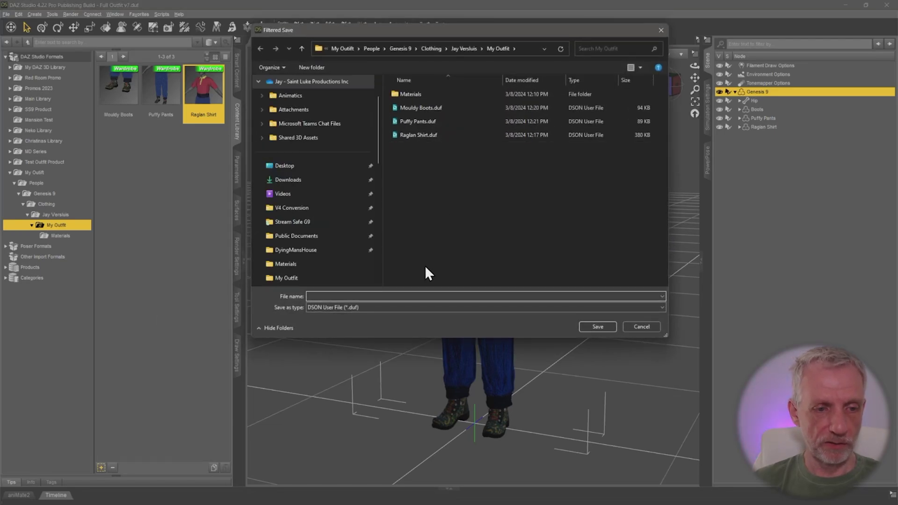
{"action": "type", "text": "My Outfit"}
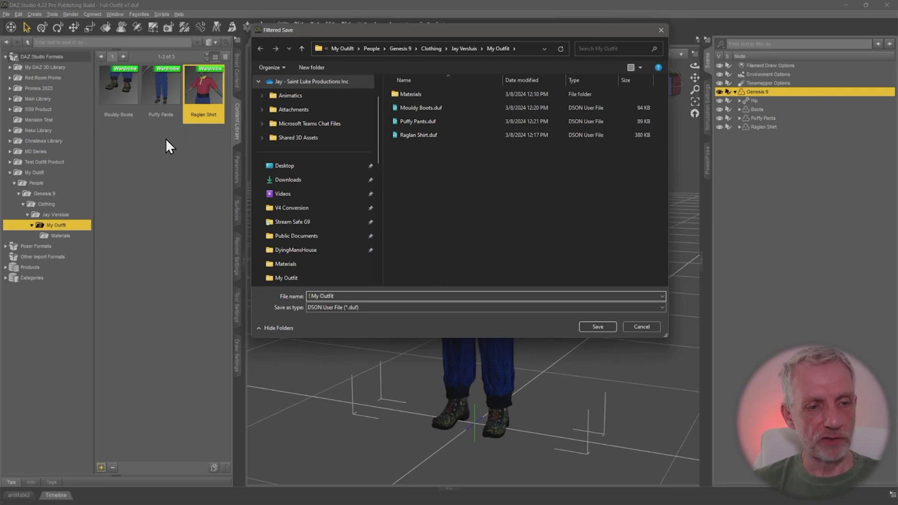
{"action": "left_click", "coordinate": [601, 325]}
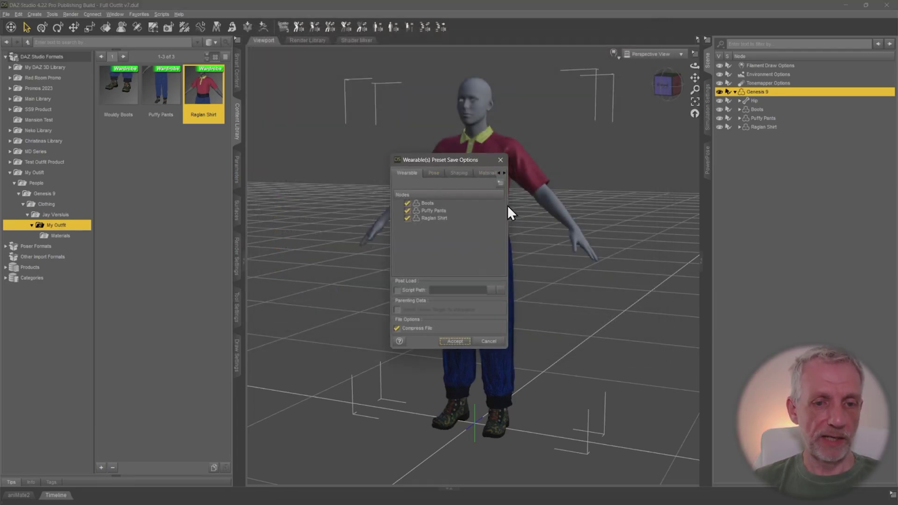
Turn off Compress File, review the pose, shaping and material settings, and accept the preset options
{"action": "left_click_drag", "start_coordinate": [507, 204], "coordinate": [568, 201]}
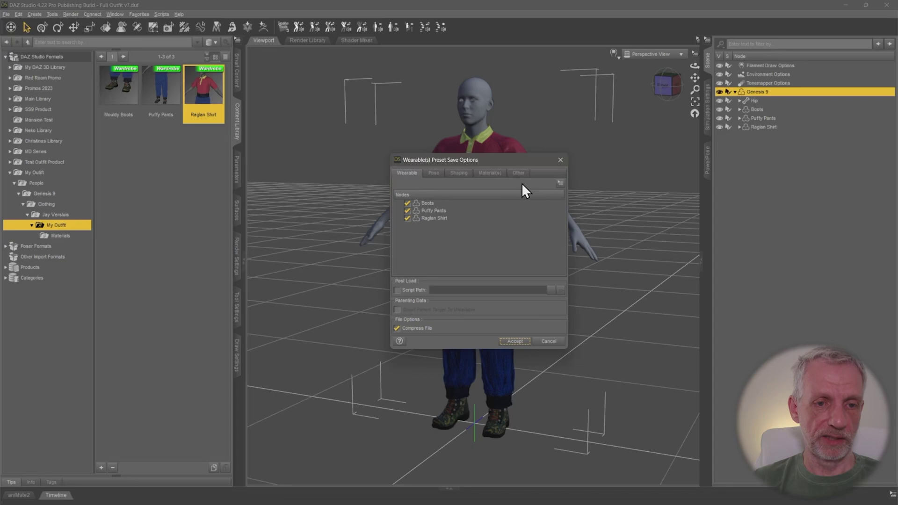
{"action": "left_click_drag", "start_coordinate": [501, 160], "coordinate": [363, 124]}
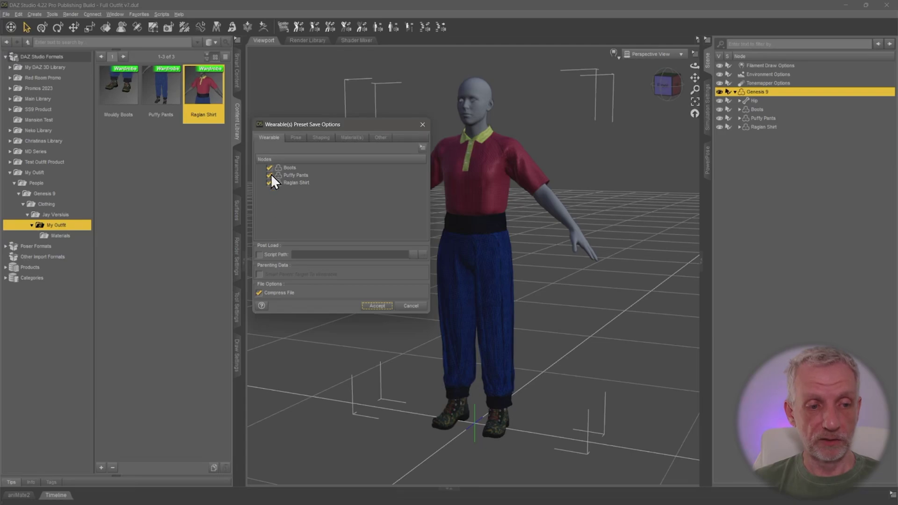
{"action": "left_click", "coordinate": [259, 293]}
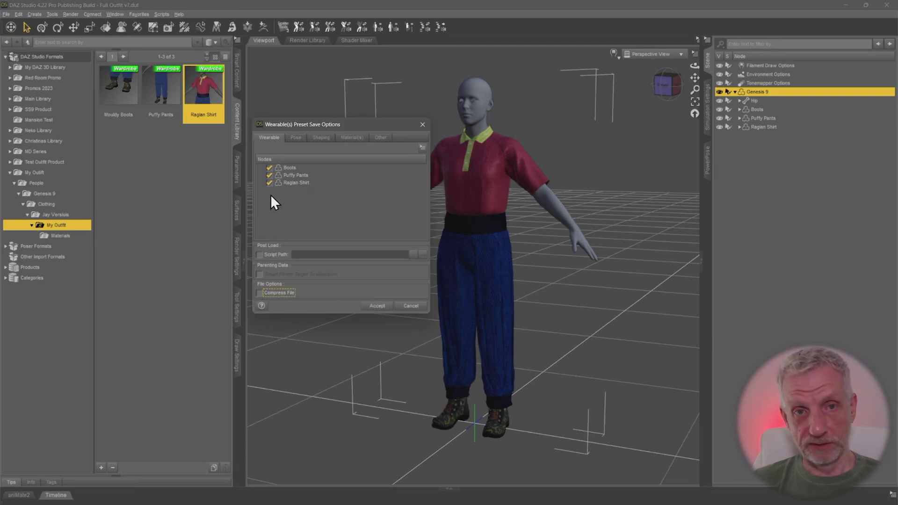
{"action": "left_click", "coordinate": [295, 138]}
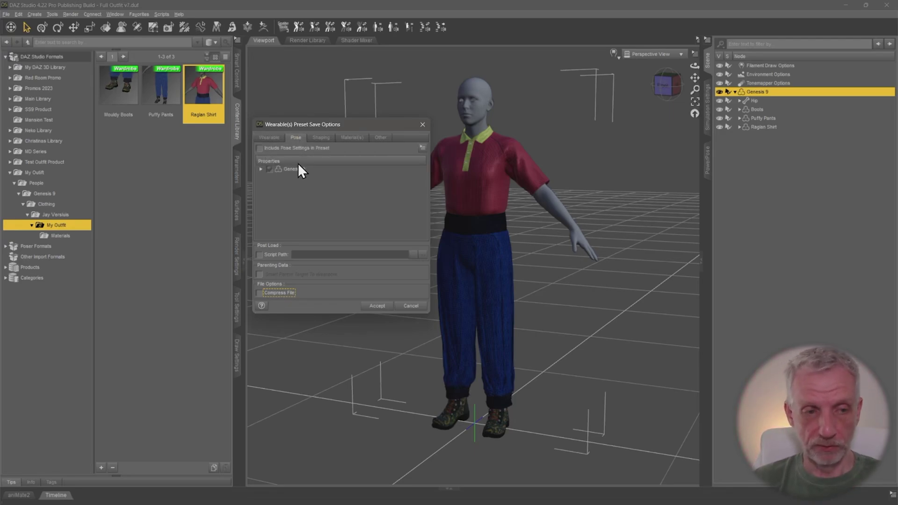
{"action": "left_click", "coordinate": [319, 139]}
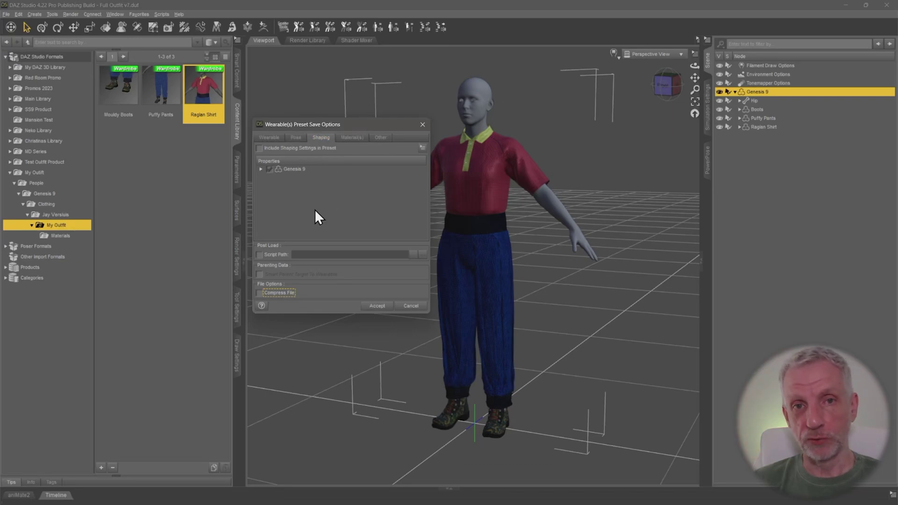
{"action": "left_click", "coordinate": [351, 139]}
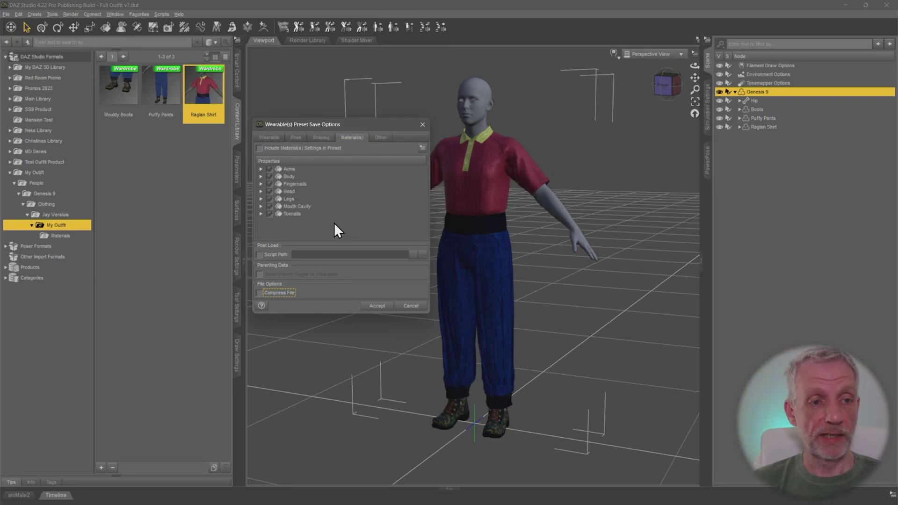
{"action": "left_click", "coordinate": [271, 139]}
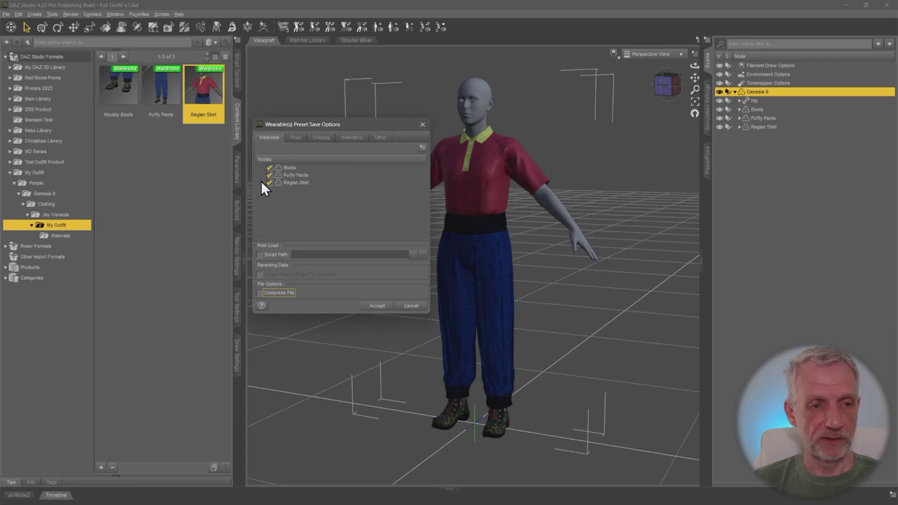
{"action": "left_click", "coordinate": [380, 306]}
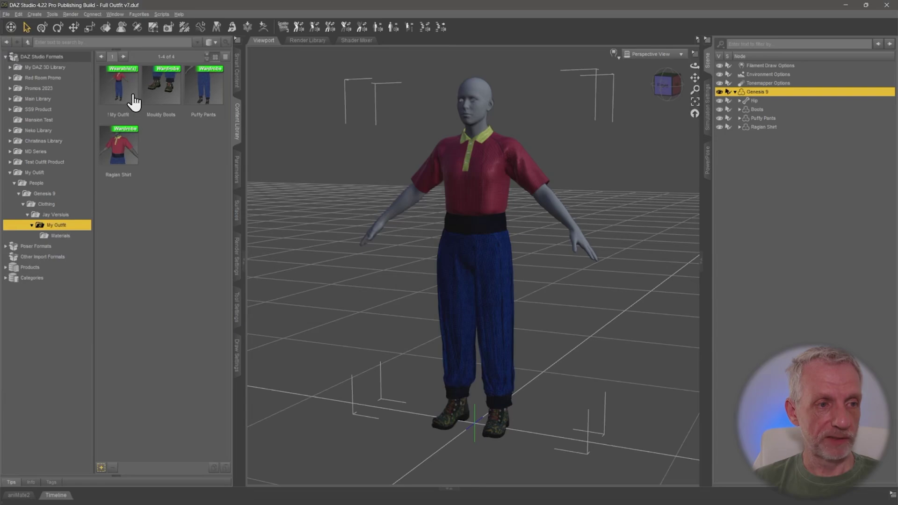
Delete Boots, Puffy Pants and Raglan Shirt, then apply '! My Outfit' to Genesis 9 to restore all three
{"action": "left_click", "coordinate": [134, 100]}
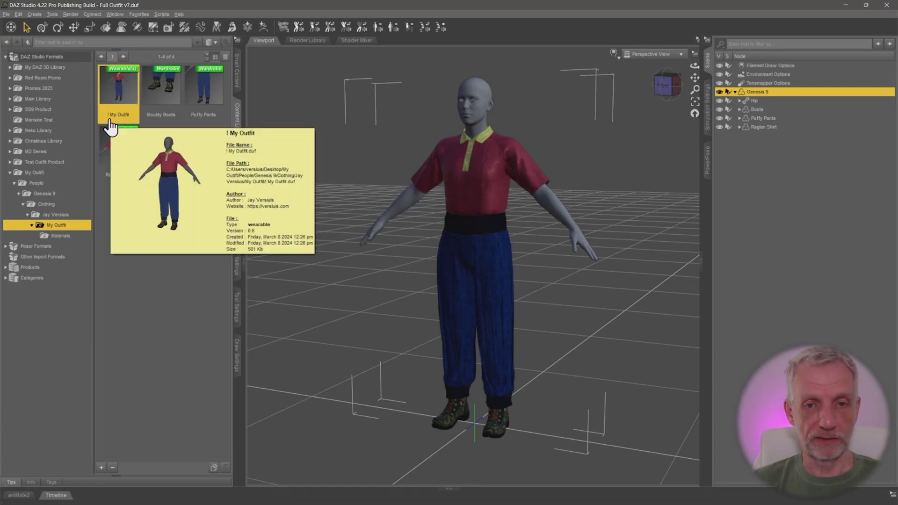
{"action": "left_click", "coordinate": [773, 110]}
{"action": "left_click", "coordinate": [776, 127], "text": "shift"}
{"action": "key", "text": "Delete"}
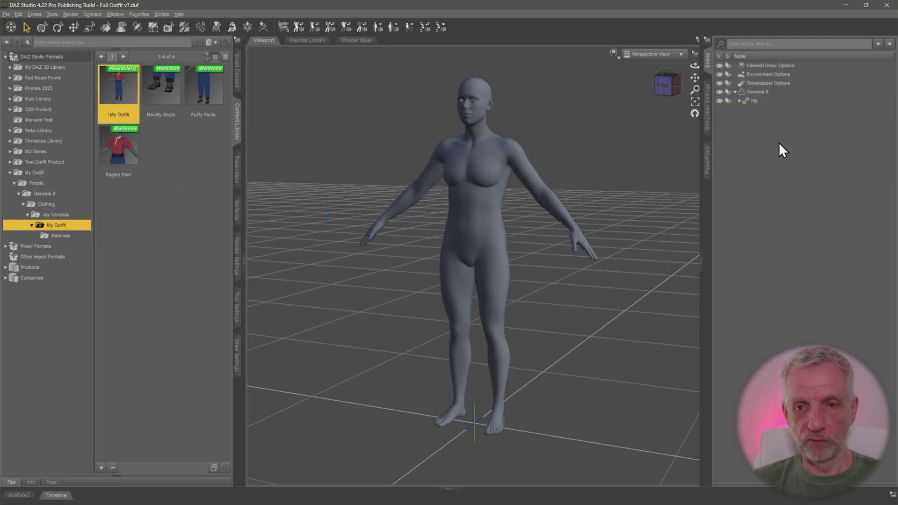
{"action": "left_click", "coordinate": [762, 91]}
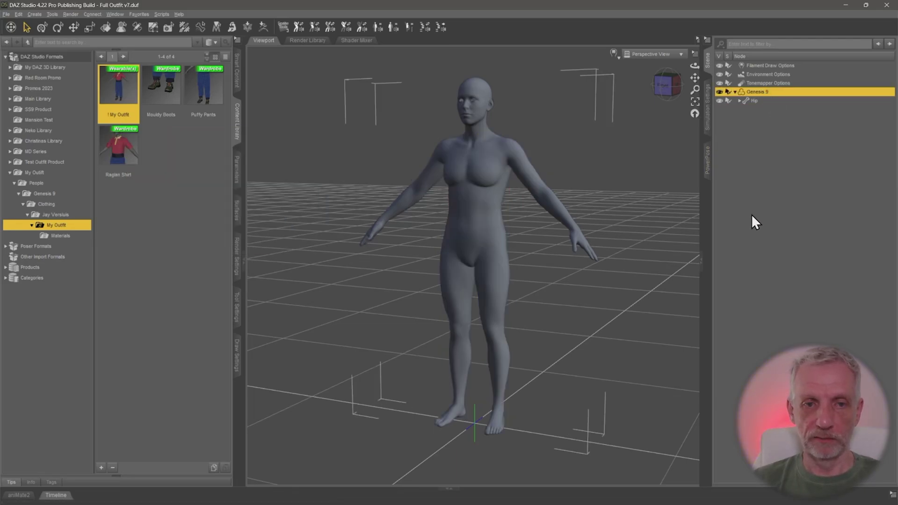
{"action": "double_click", "coordinate": [127, 92]}
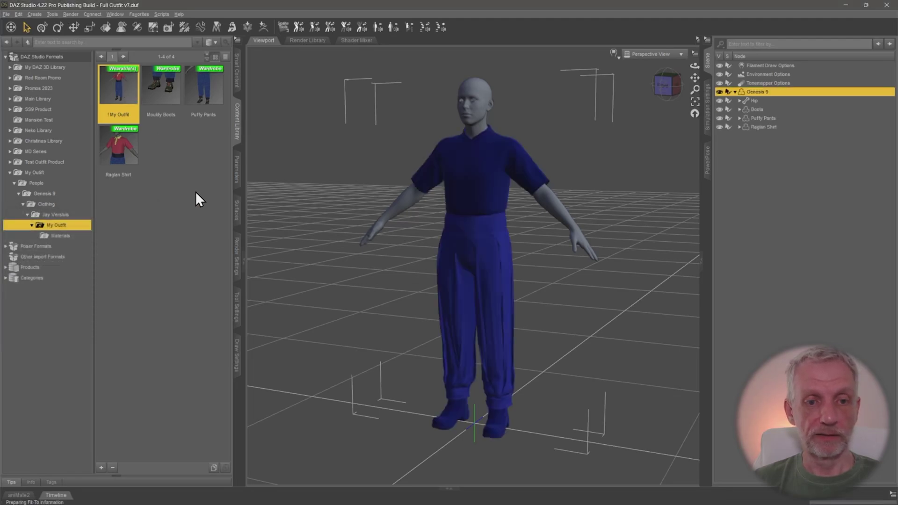